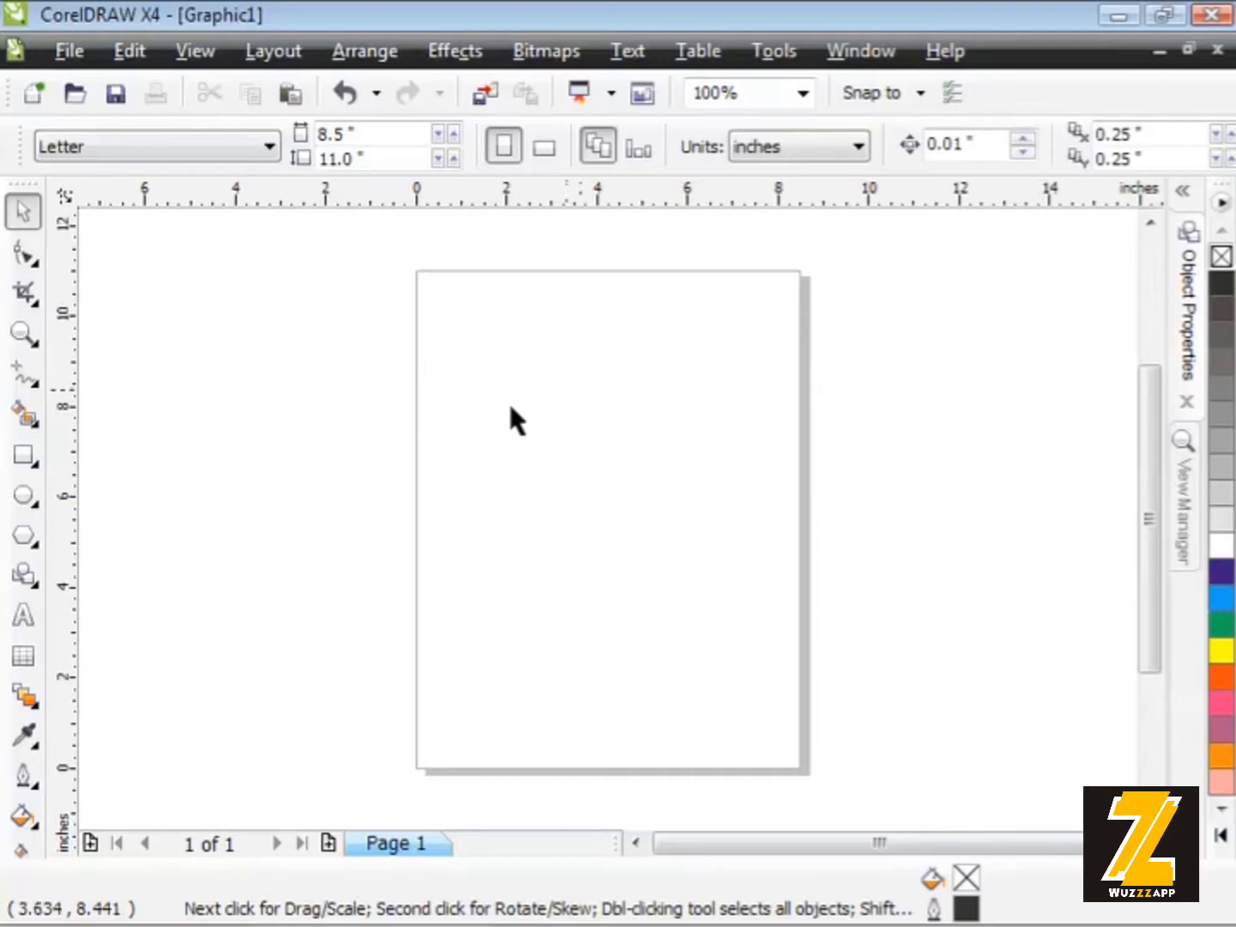
Draw three ellipses in the page's upper part, about 1.98 × 2.53, 1.98 × 1.33 and 1.86 × 1.28 inches
{"action": "left_click", "coordinate": [24, 496]}
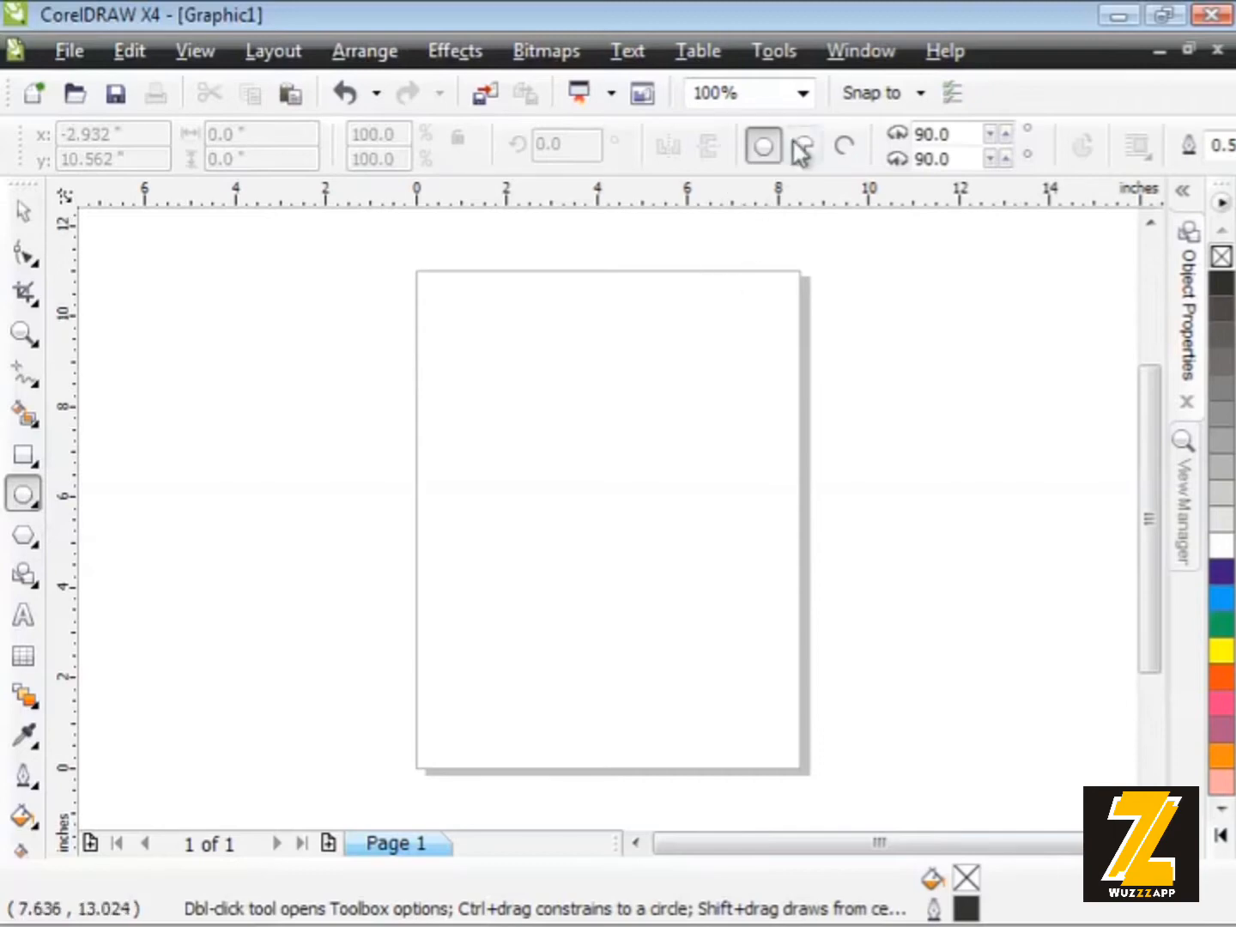
{"action": "left_click", "coordinate": [802, 94]}
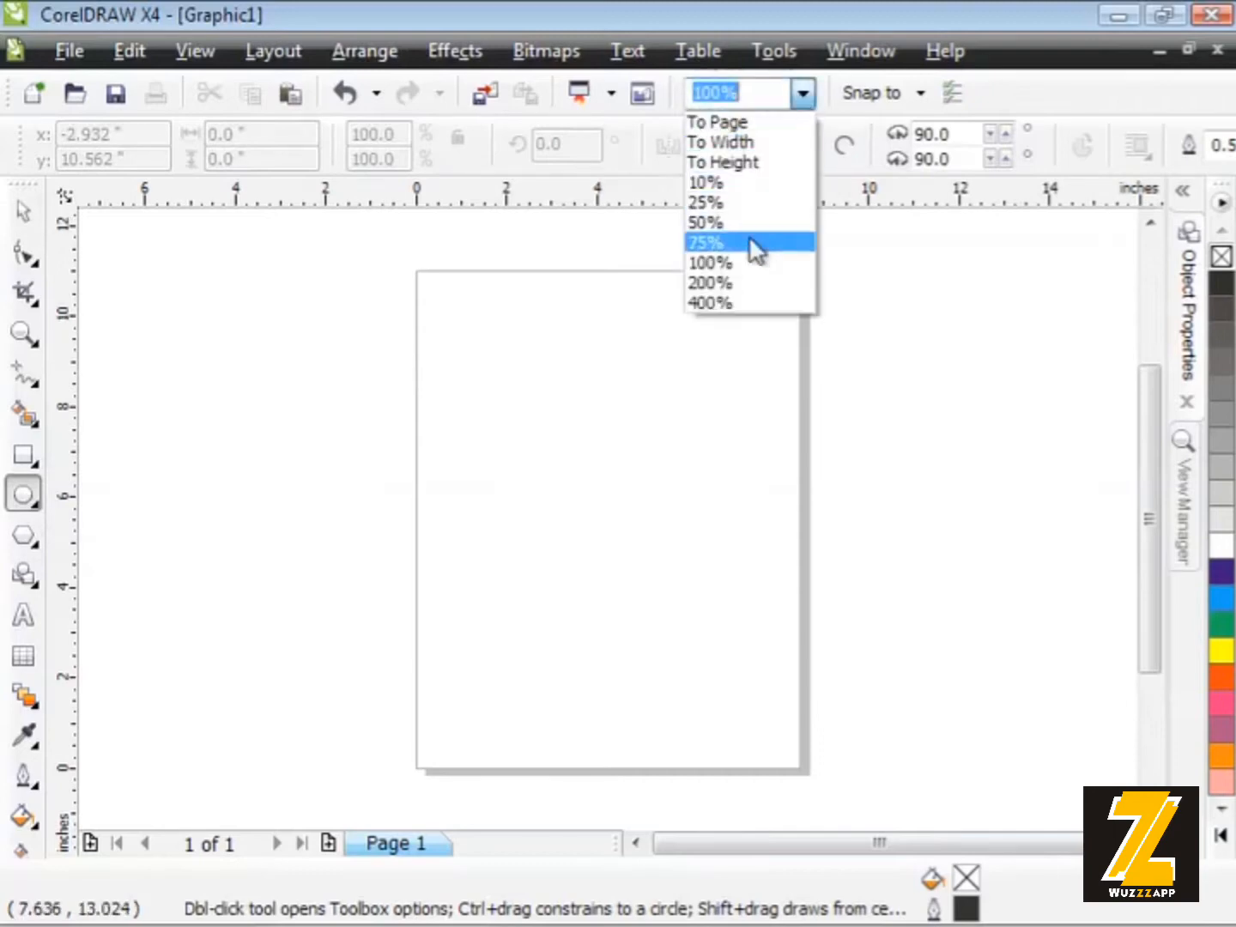
{"action": "left_click", "coordinate": [748, 282]}
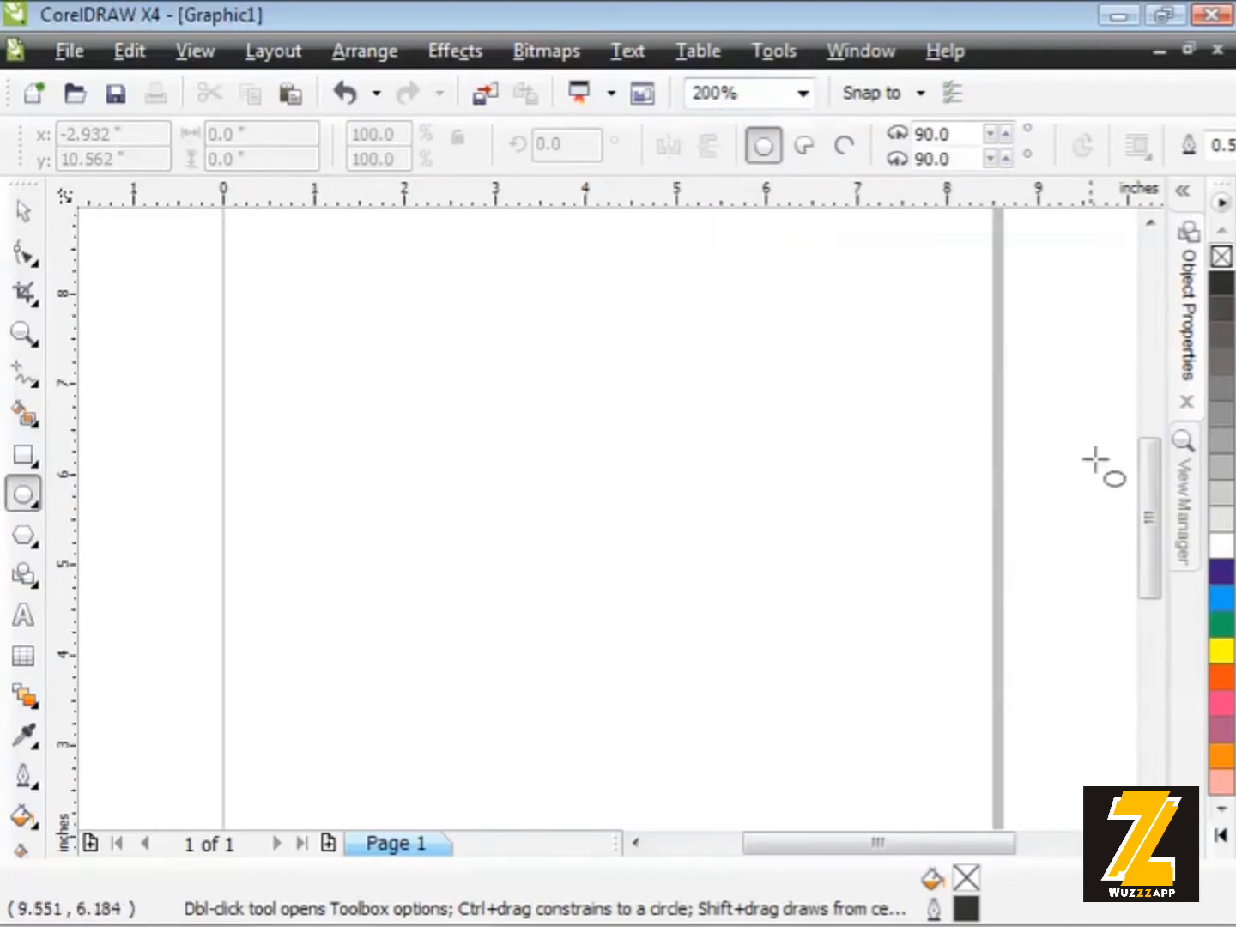
{"action": "left_click_drag", "start_coordinate": [1146, 459], "coordinate": [1143, 388]}
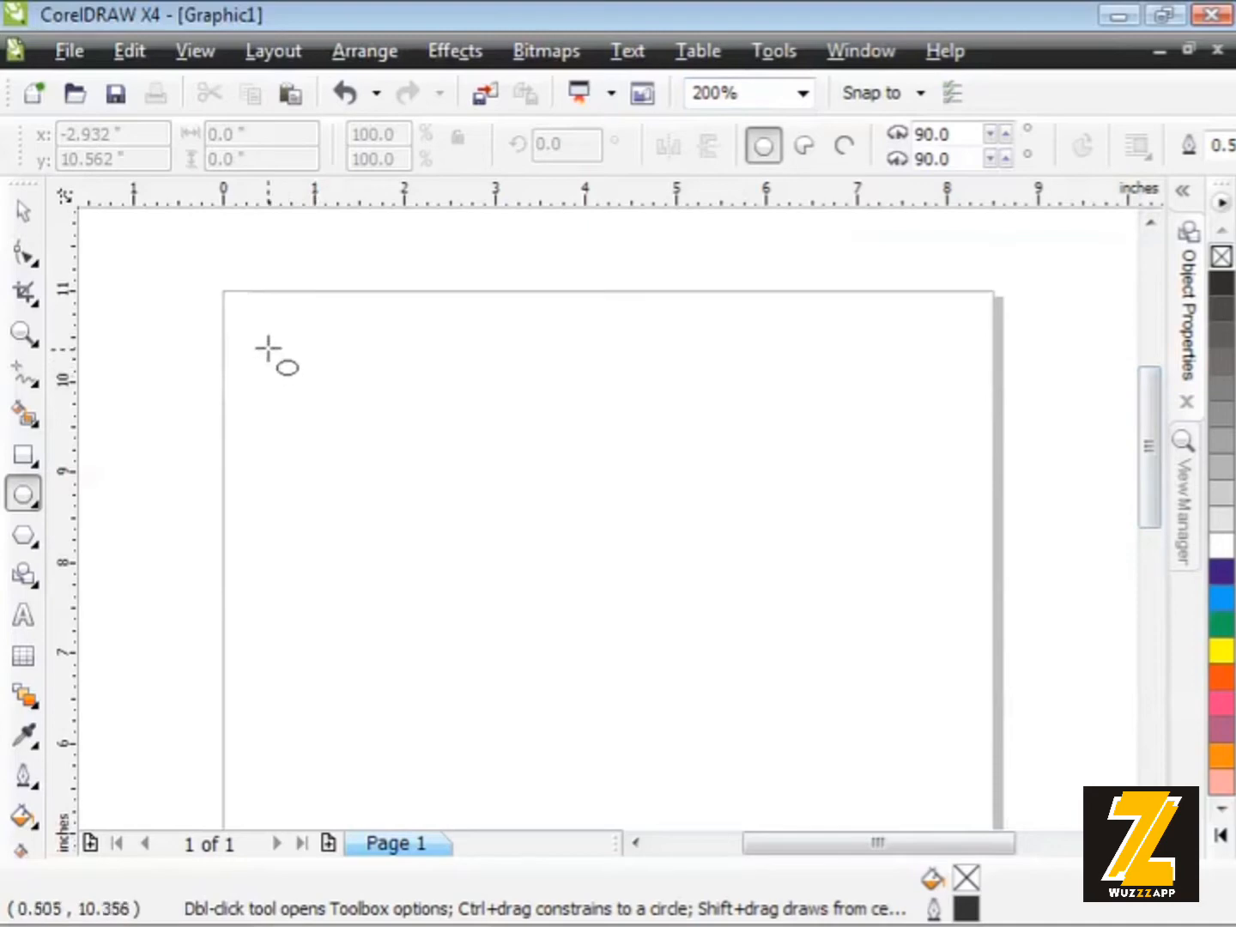
{"action": "left_click_drag", "start_coordinate": [267, 347], "coordinate": [445, 575]}
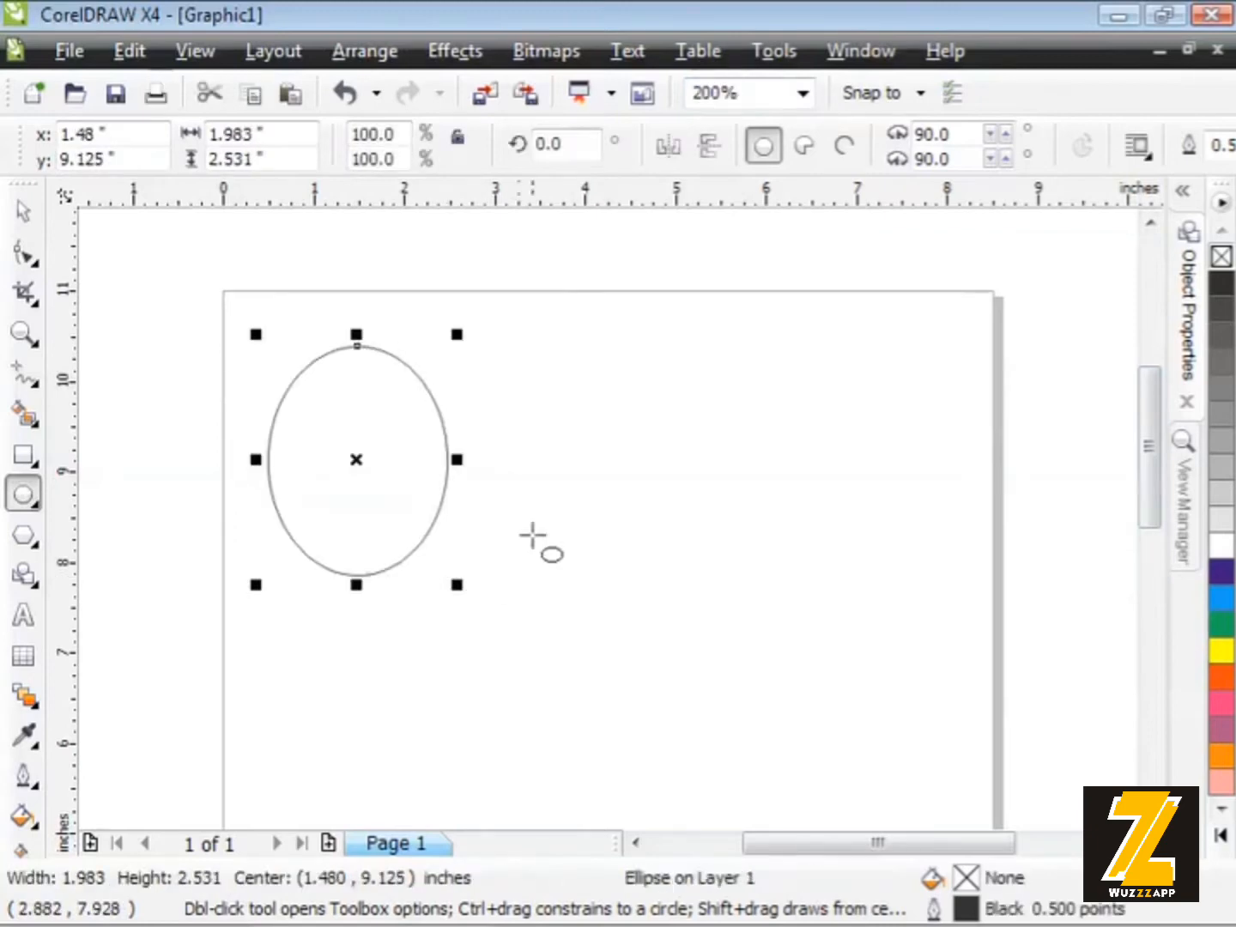
{"action": "left_click_drag", "start_coordinate": [521, 340], "coordinate": [701, 461]}
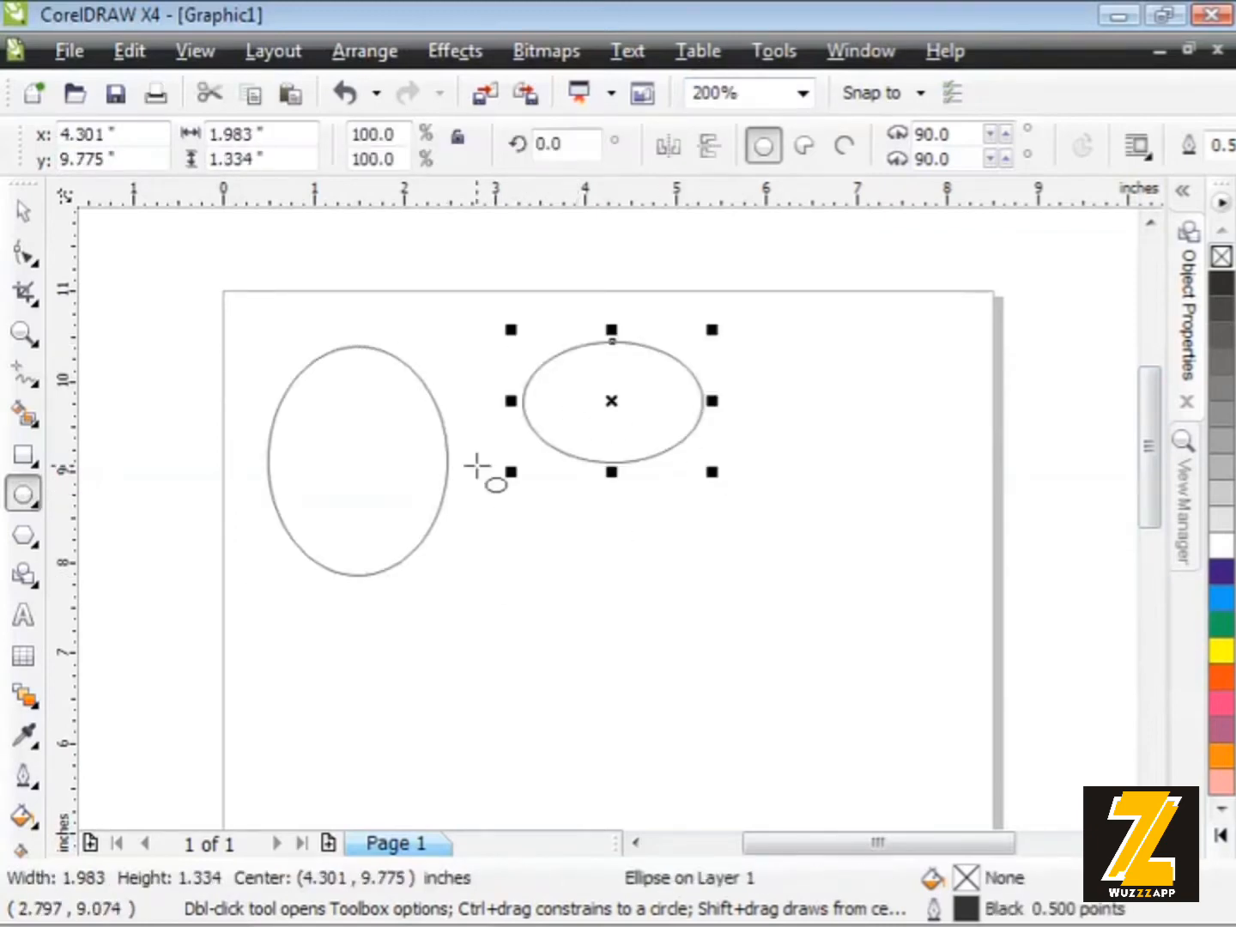
{"action": "left_click_drag", "start_coordinate": [477, 465], "coordinate": [643, 582]}
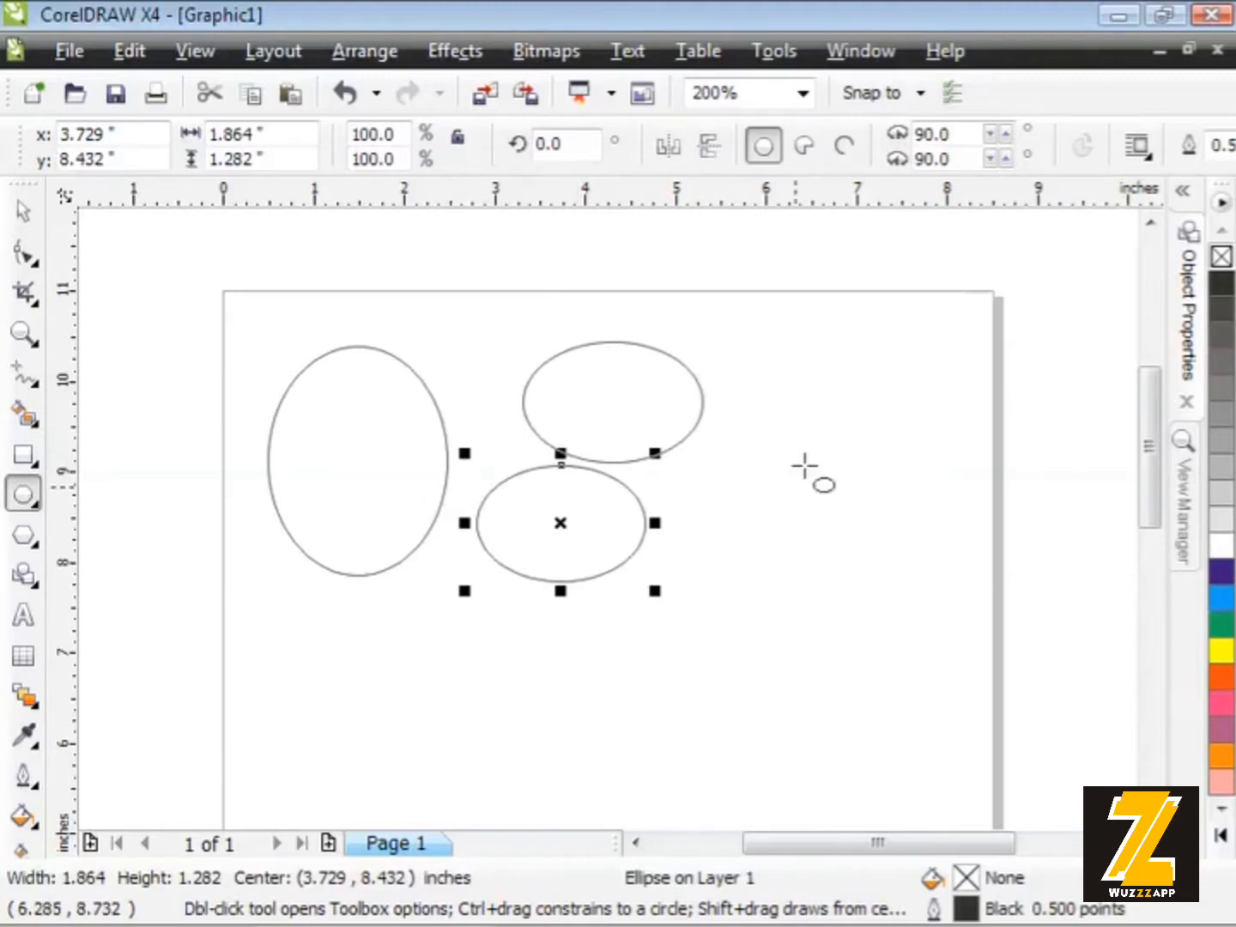
Draw three perfect circles about 2.29, 1.27 and 1.01 inches across, and delete all six shapes from the page
{"action": "left_click_drag", "start_coordinate": [753, 341], "coordinate": [940, 549]}
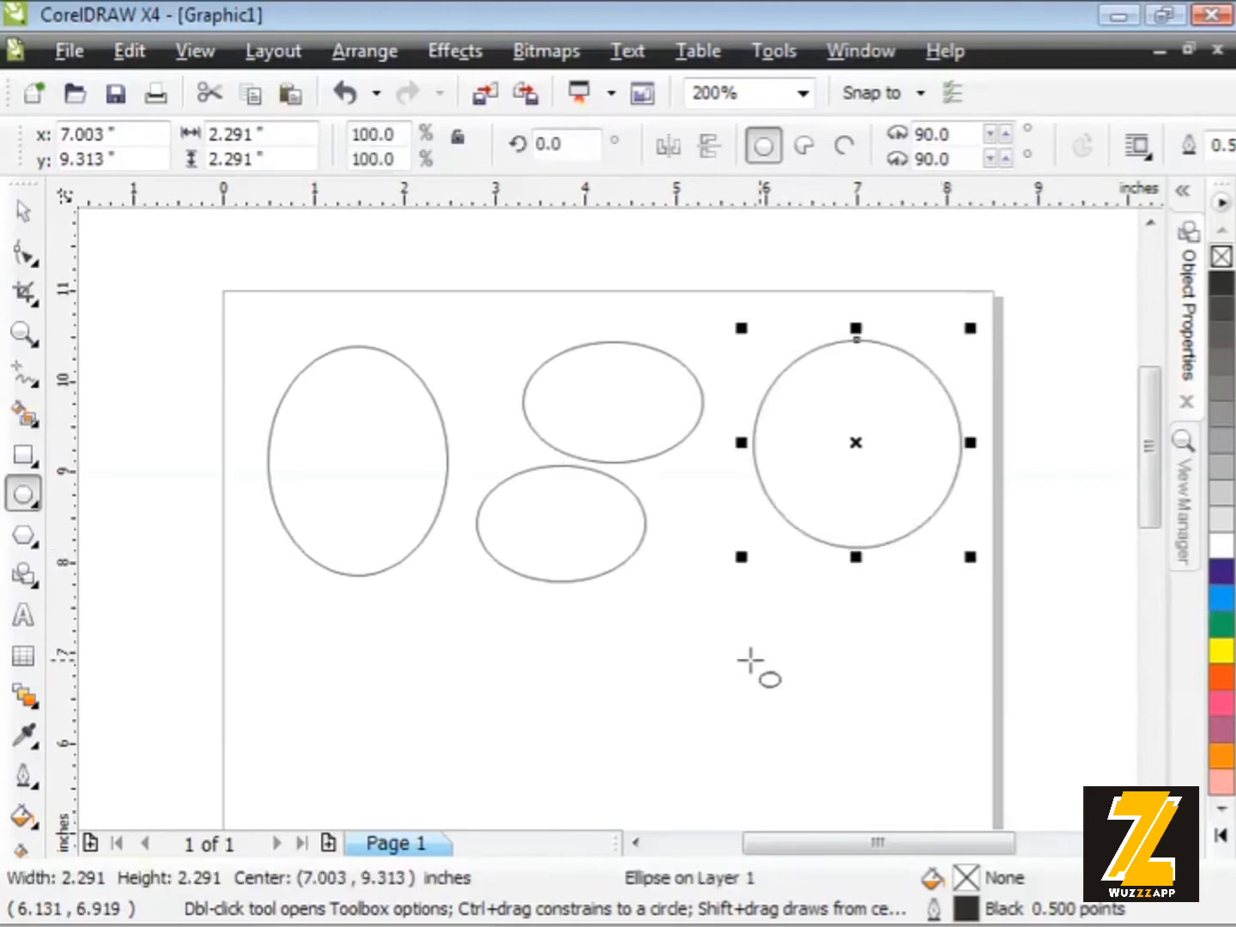
{"action": "left_click_drag", "start_coordinate": [657, 593], "coordinate": [761, 709]}
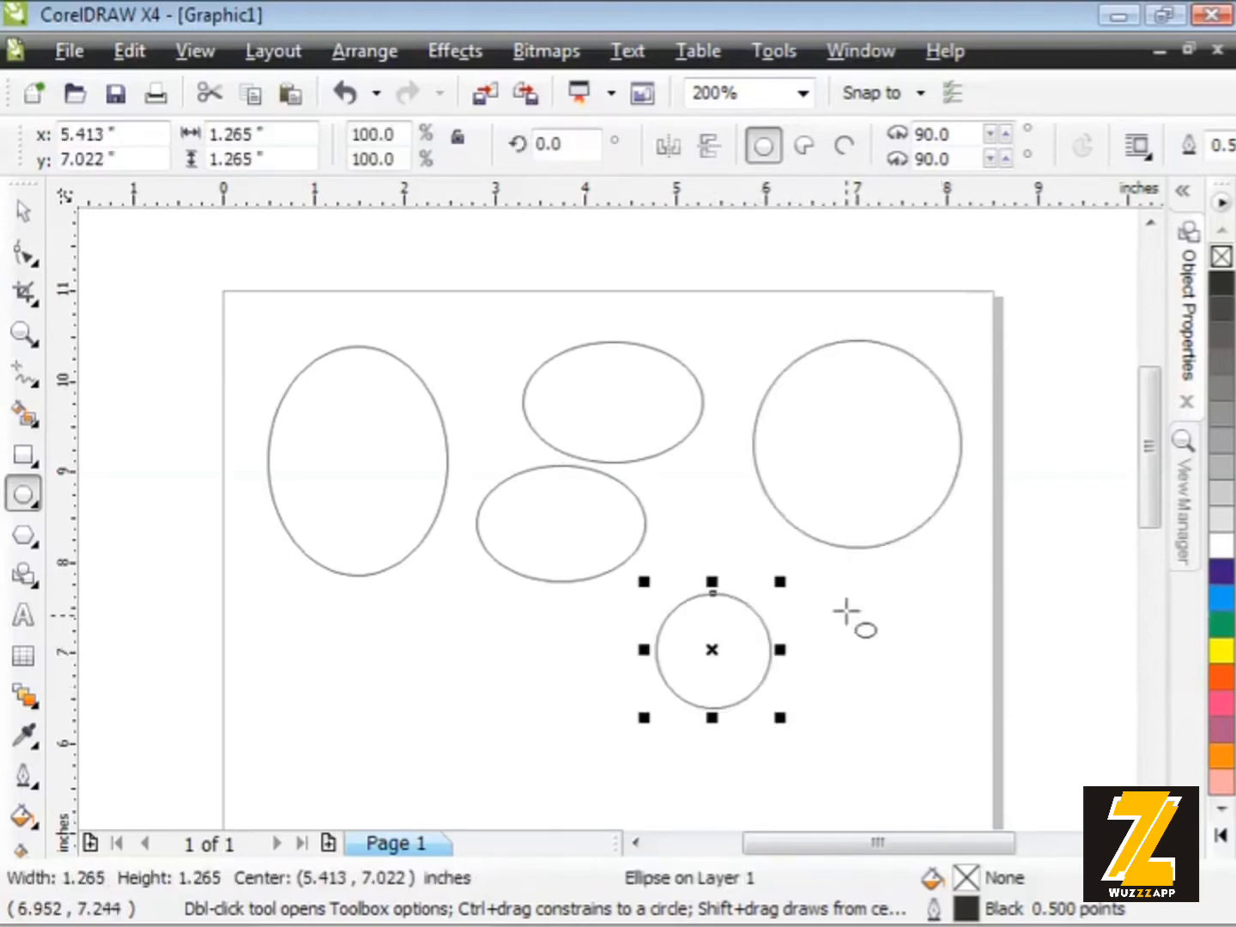
{"action": "left_click_drag", "start_coordinate": [835, 595], "coordinate": [911, 687]}
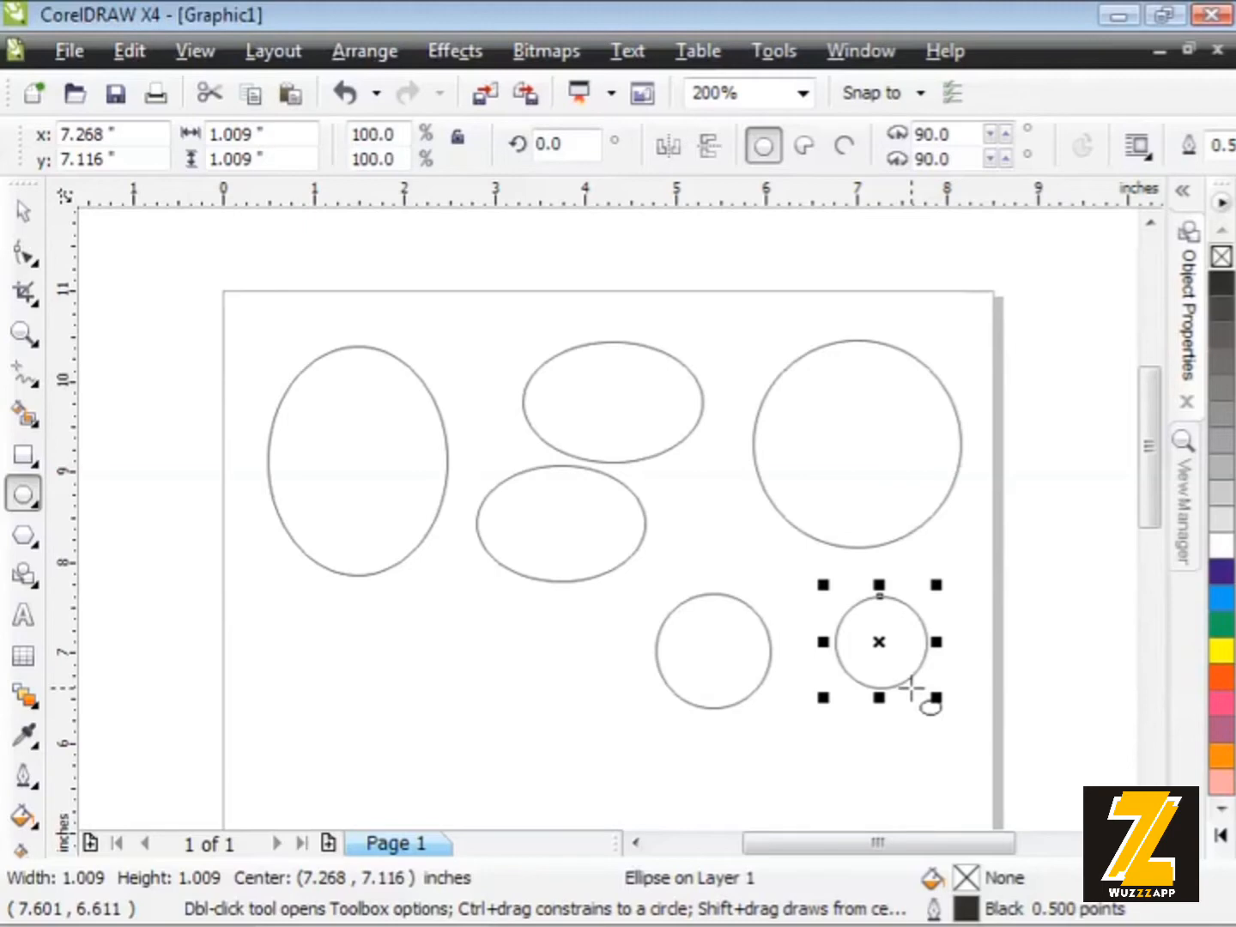
{"action": "key", "text": "ctrl+a"}
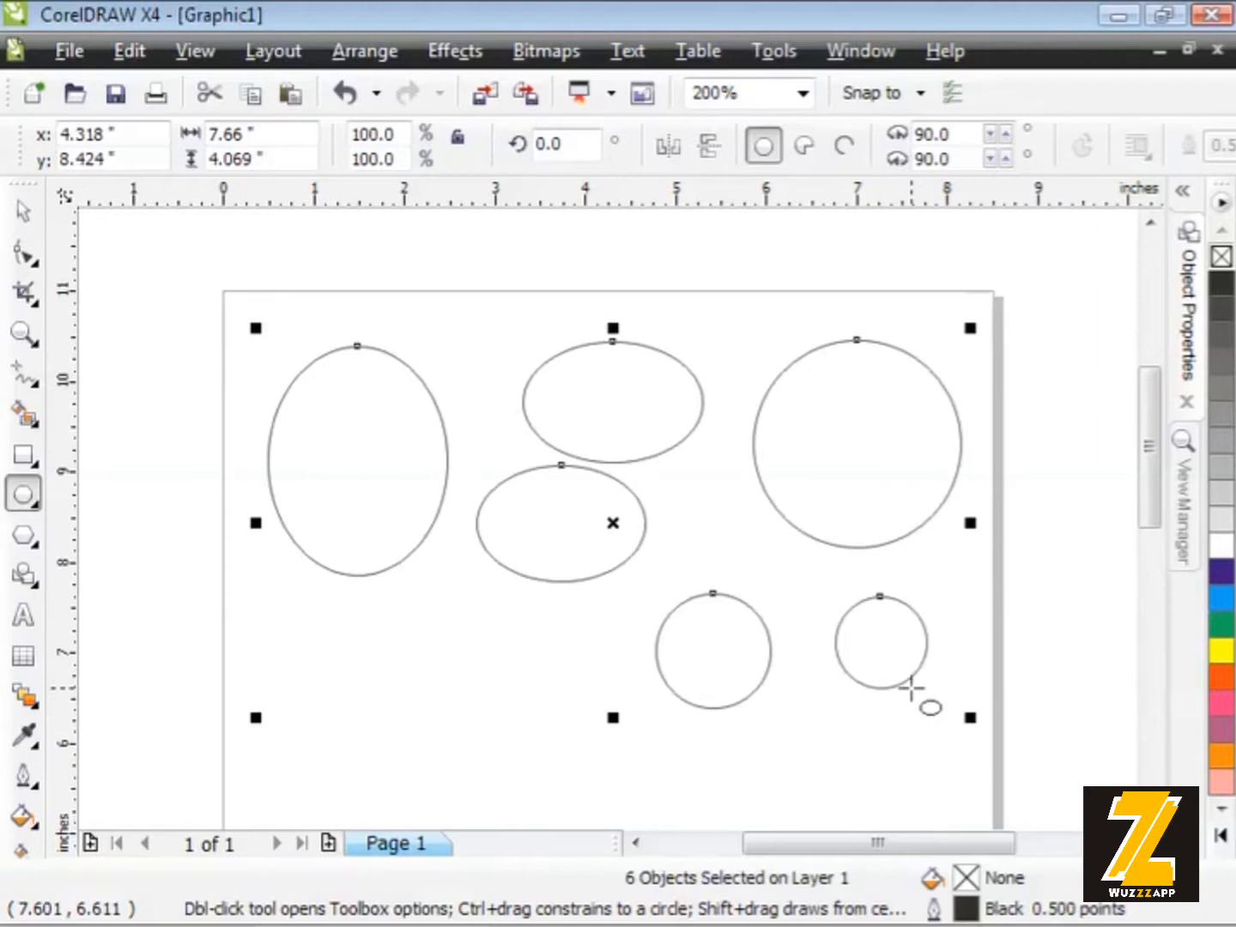
{"action": "key", "text": "Delete"}
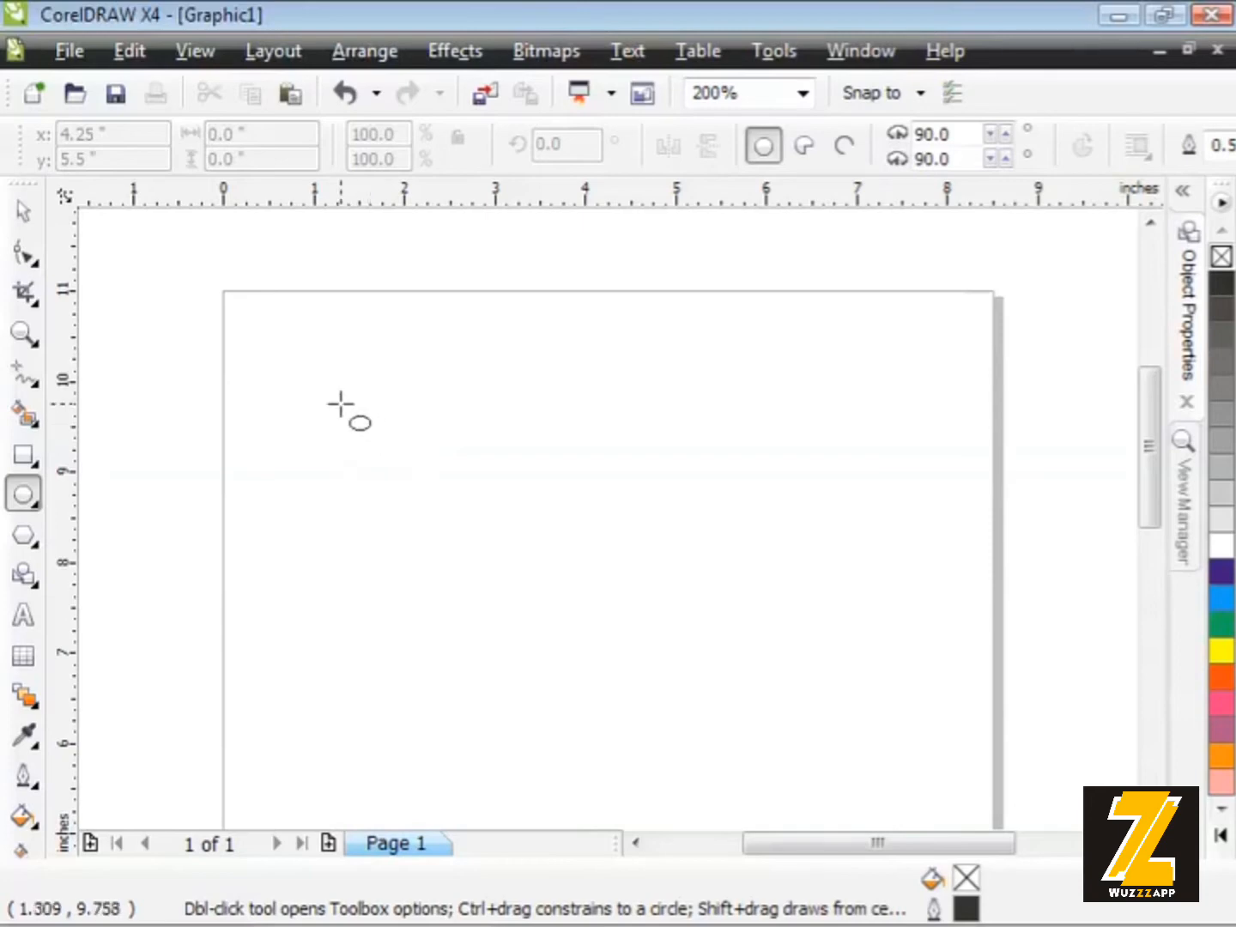
Draw three ellipses outward from their centres and a fourth from corner to corner, and delete all four
{"action": "left_click_drag", "start_coordinate": [341, 404], "coordinate": [481, 513]}
{"action": "left_click_drag", "start_coordinate": [563, 345], "coordinate": [648, 419]}
{"action": "left_click", "coordinate": [578, 469]}
{"action": "left_click_drag", "start_coordinate": [577, 469], "coordinate": [632, 523]}
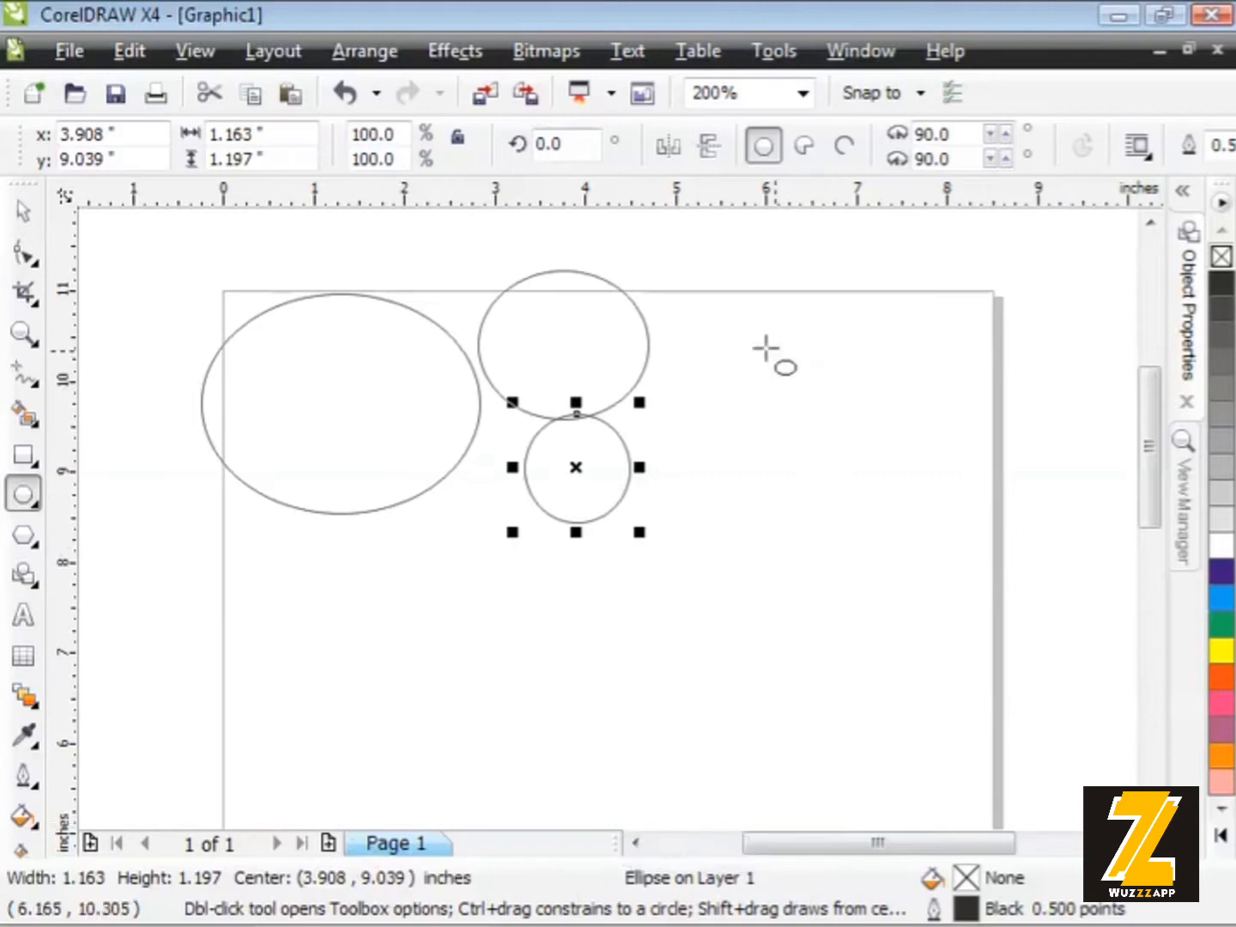
{"action": "left_click_drag", "start_coordinate": [729, 331], "coordinate": [899, 504]}
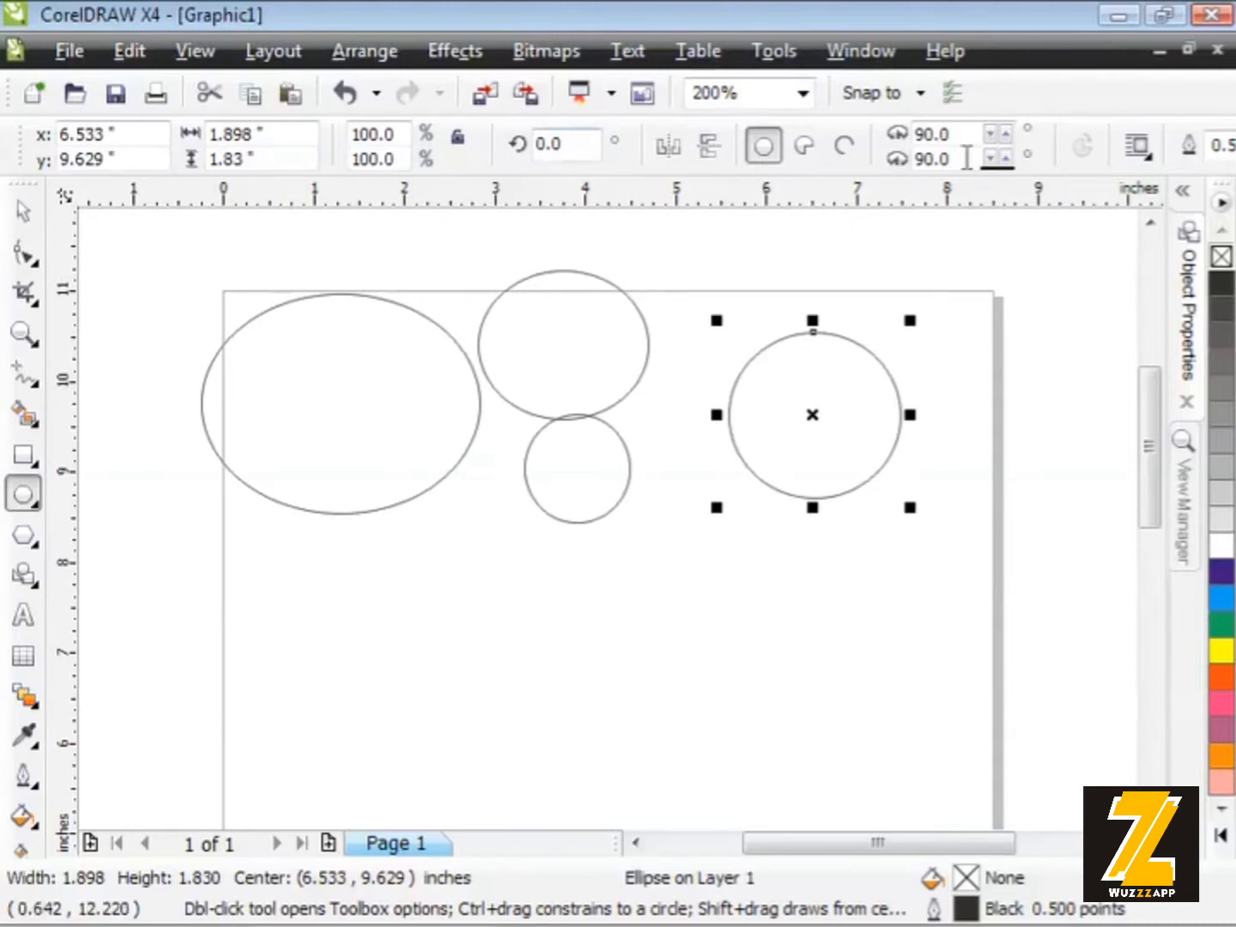
{"action": "key", "text": "ctrl+a"}
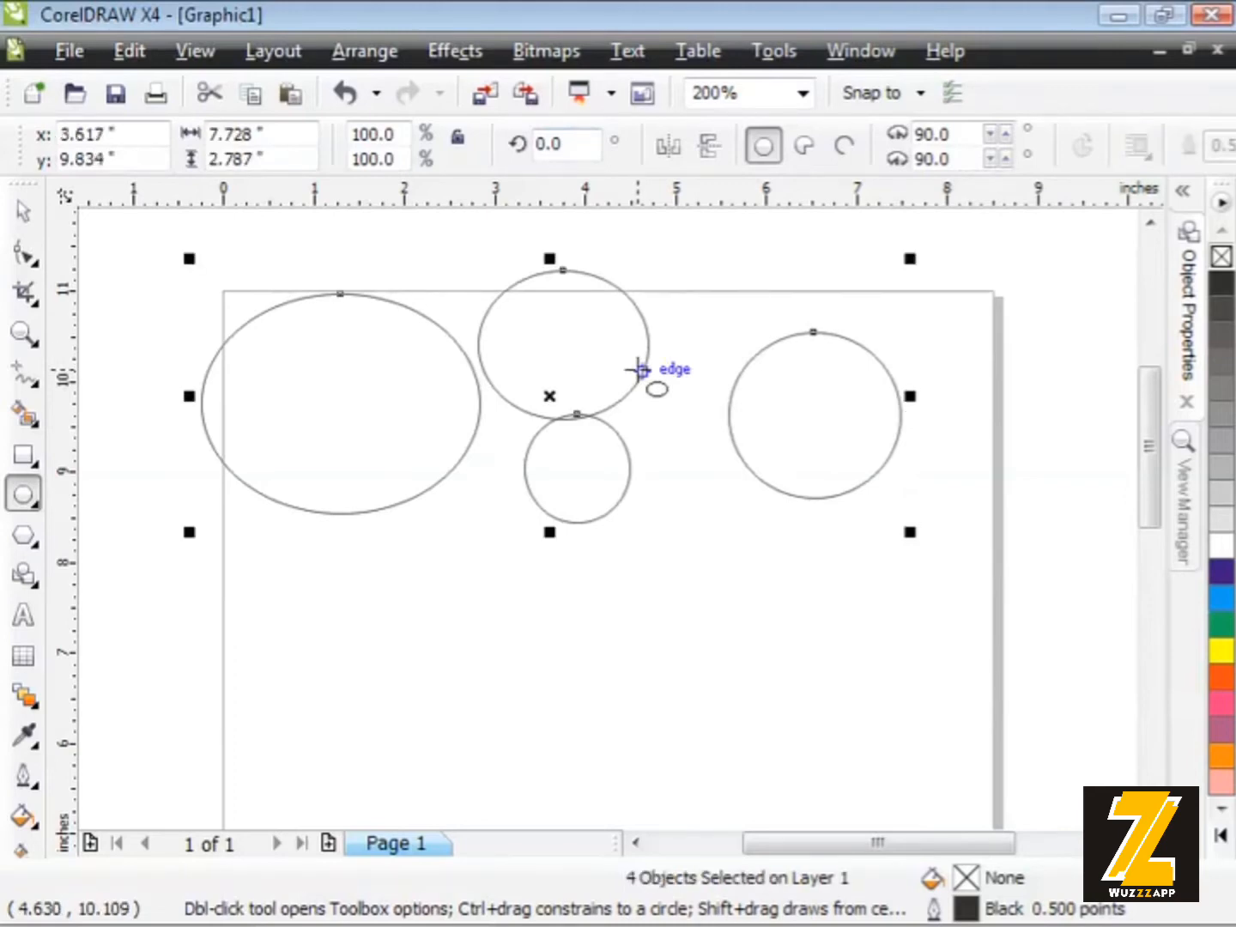
{"action": "key", "text": "Delete"}
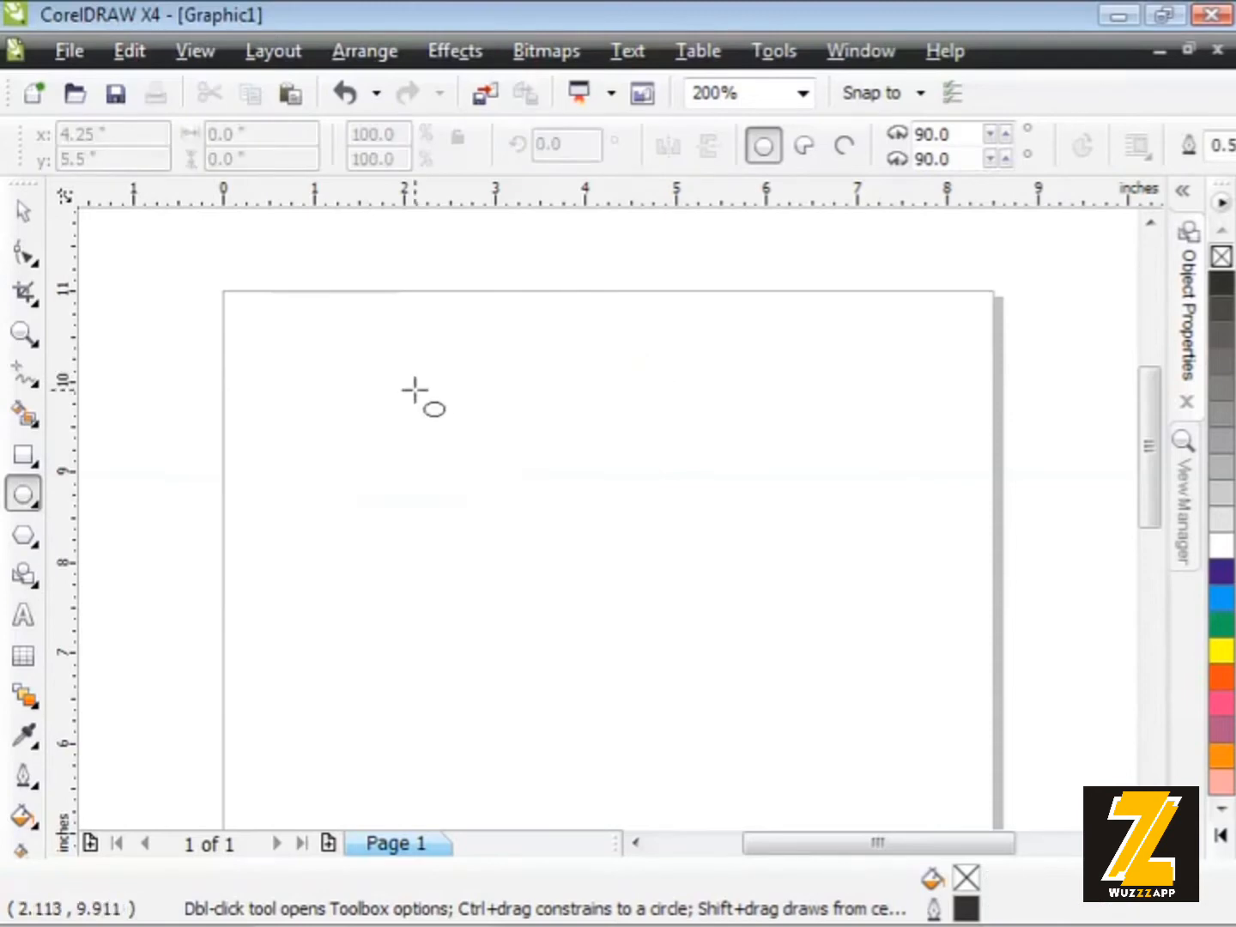
Draw a single ellipse about 3.92 inches wide and 2.92 inches high in the middle of the page's upper half
{"action": "left_click_drag", "start_coordinate": [415, 389], "coordinate": [768, 655]}
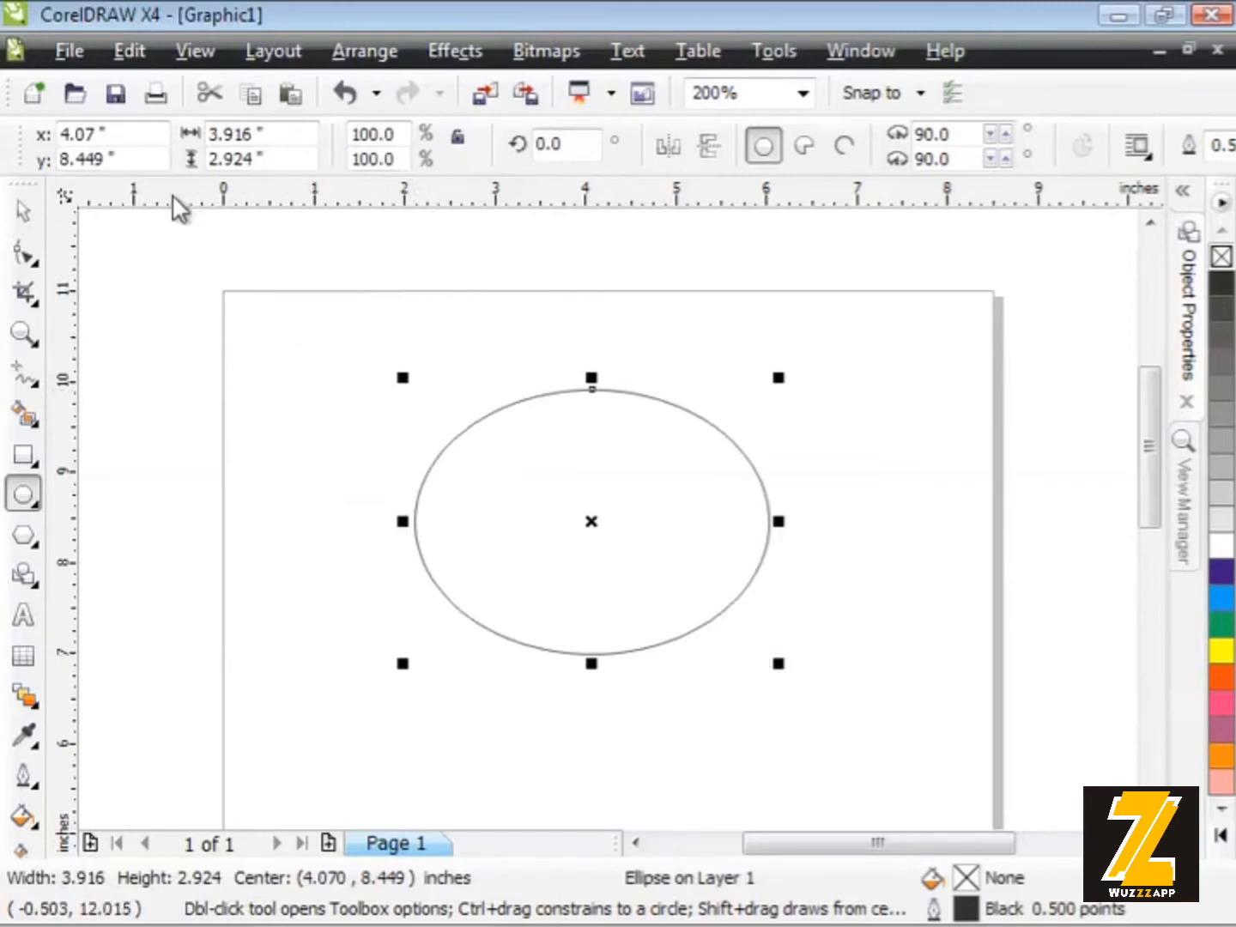
{"action": "left_click", "coordinate": [62, 134]}
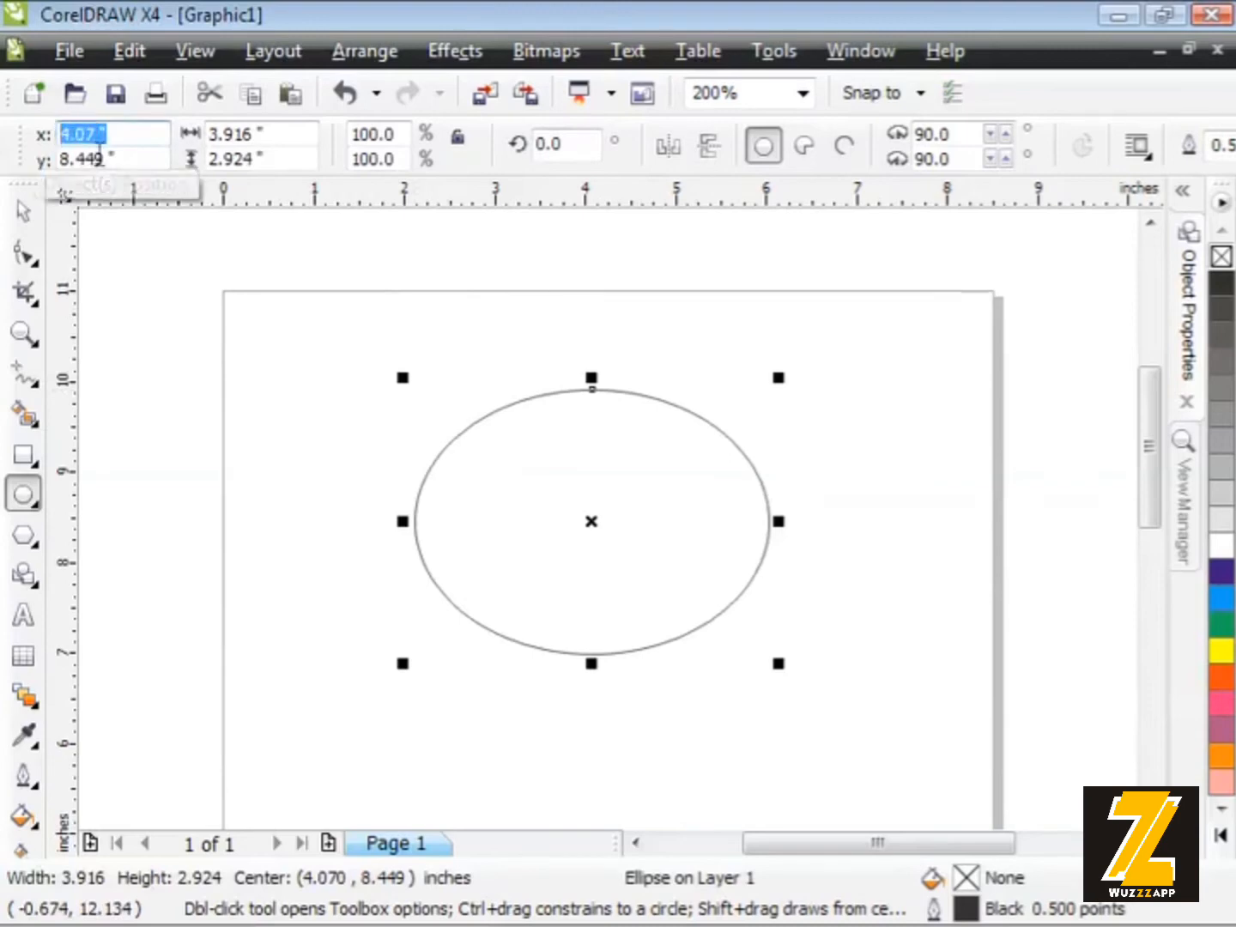
{"action": "left_click", "coordinate": [83, 156]}
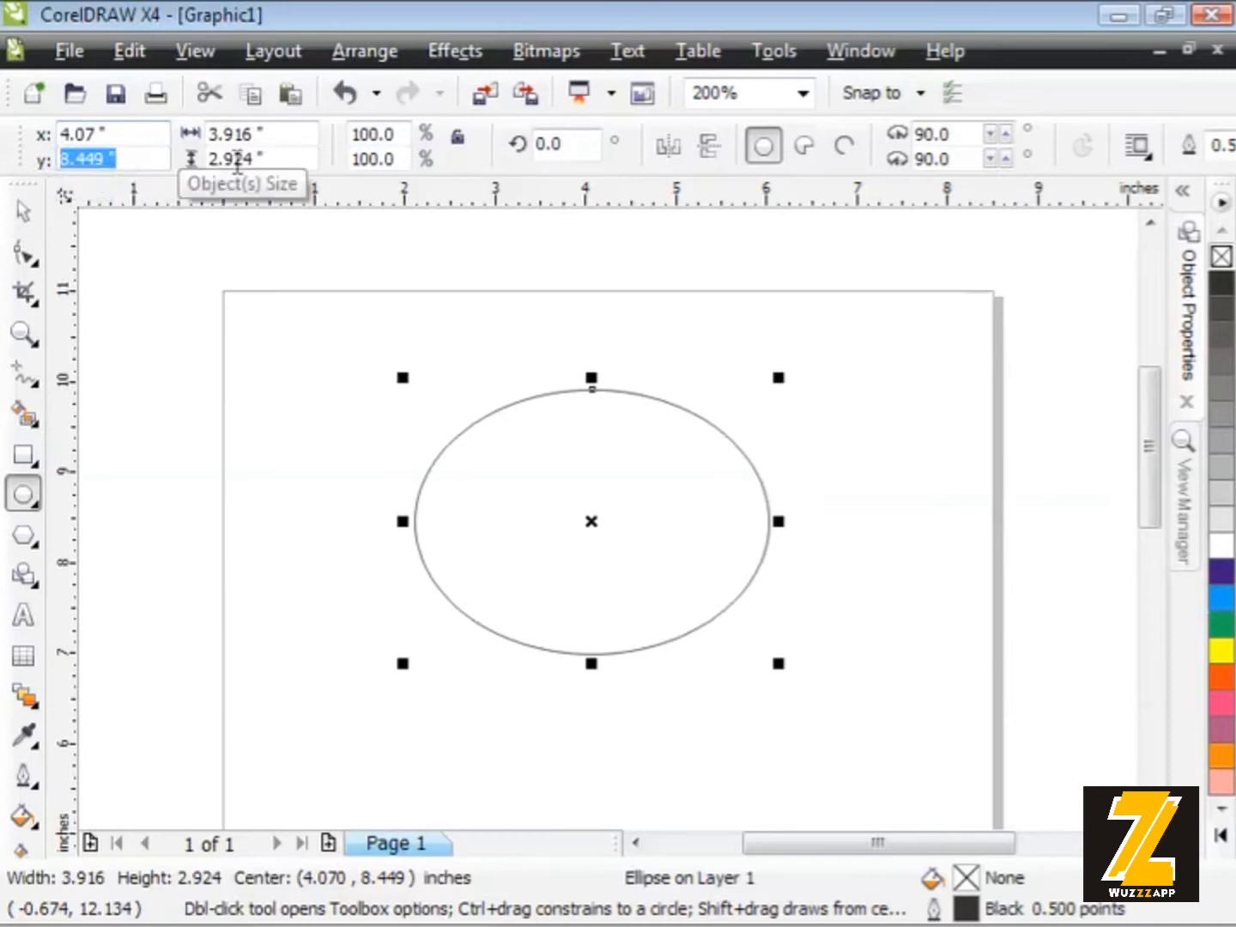
Set the ellipse's width to 5 inches and its height to 3 inches
{"action": "left_click_drag", "start_coordinate": [271, 134], "coordinate": [191, 131]}
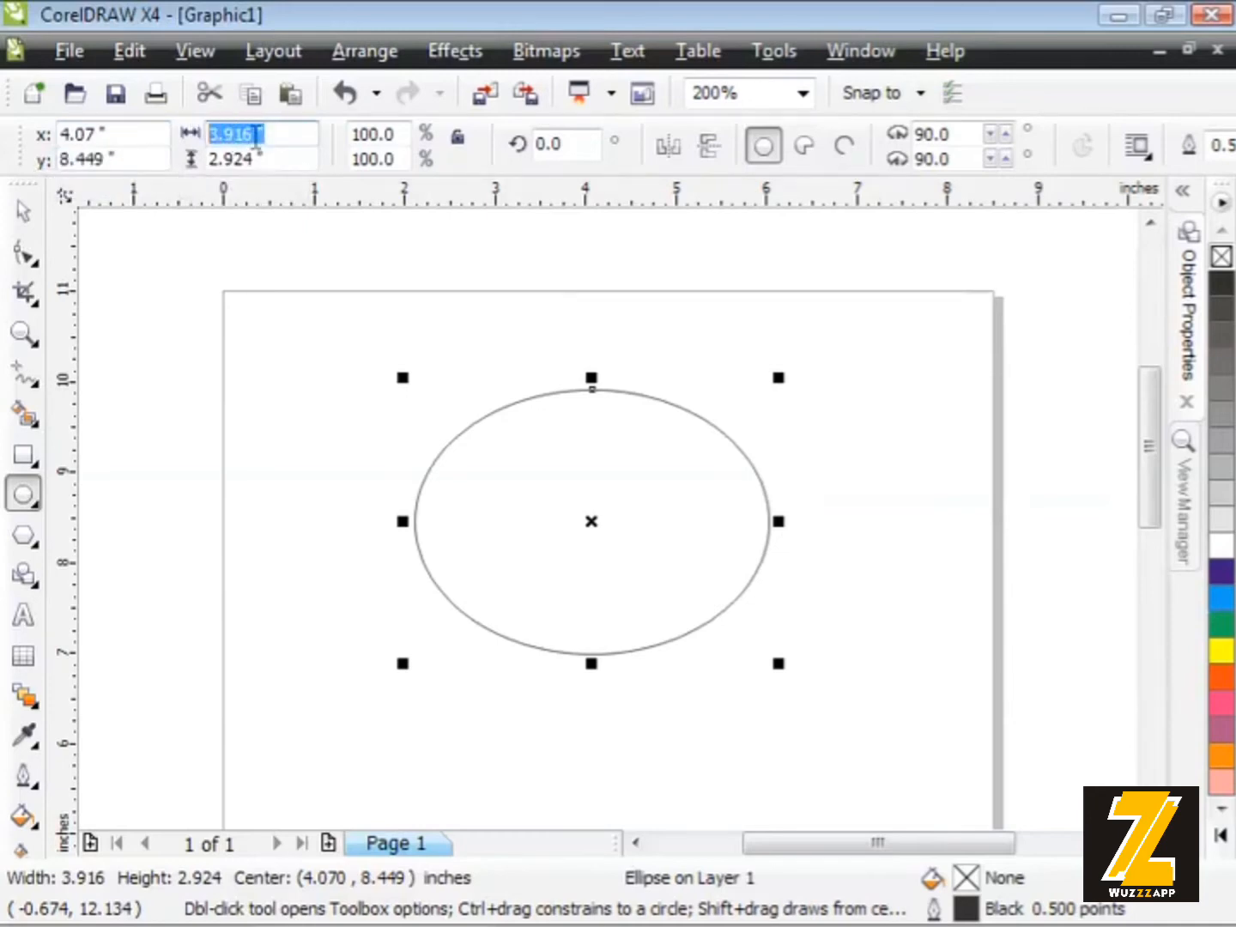
{"action": "left_click", "coordinate": [270, 159]}
{"action": "left_click_drag", "start_coordinate": [269, 159], "coordinate": [215, 134]}
{"action": "type", "text": "5"}
{"action": "key", "text": "Return"}
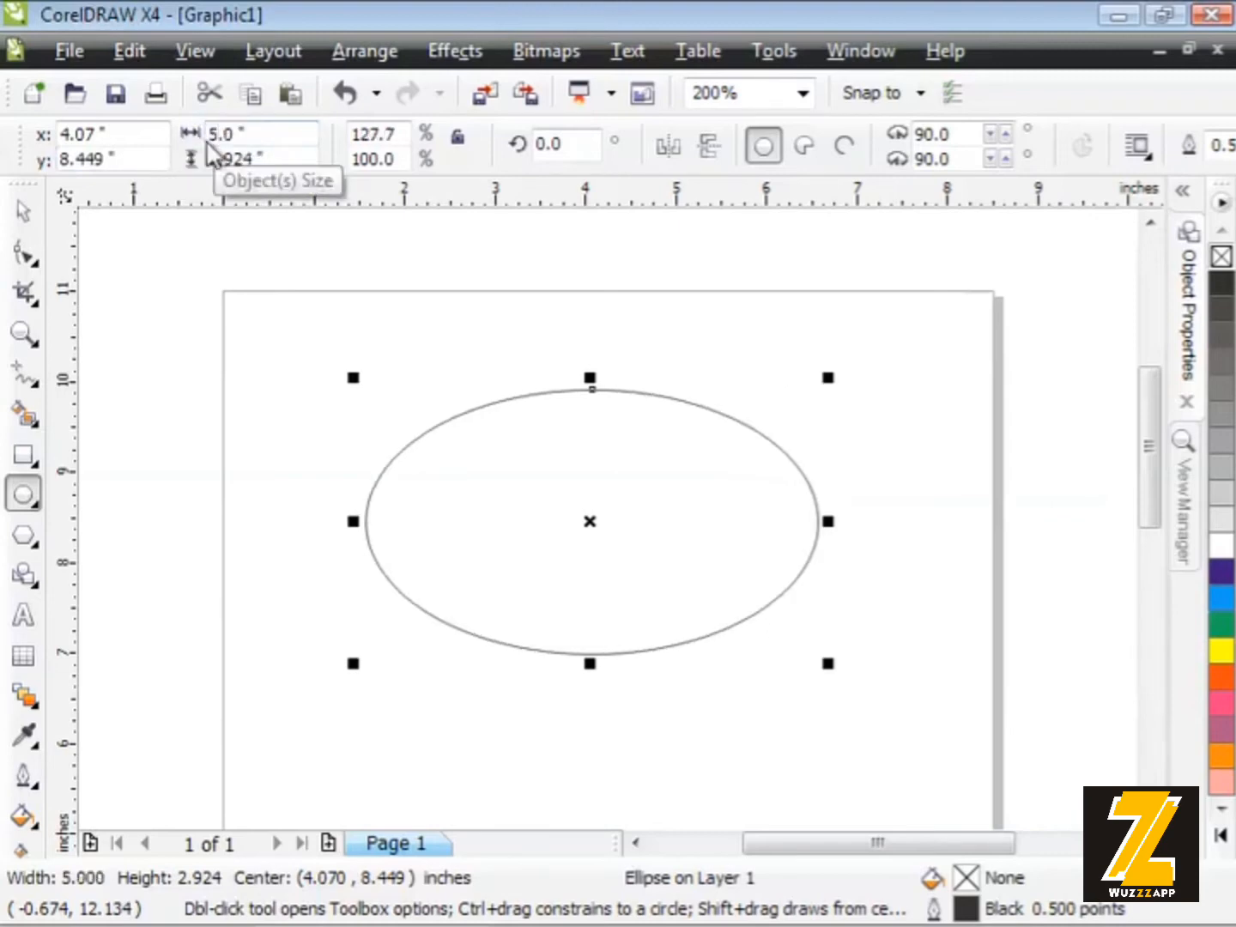
{"action": "left_click_drag", "start_coordinate": [266, 158], "coordinate": [208, 161]}
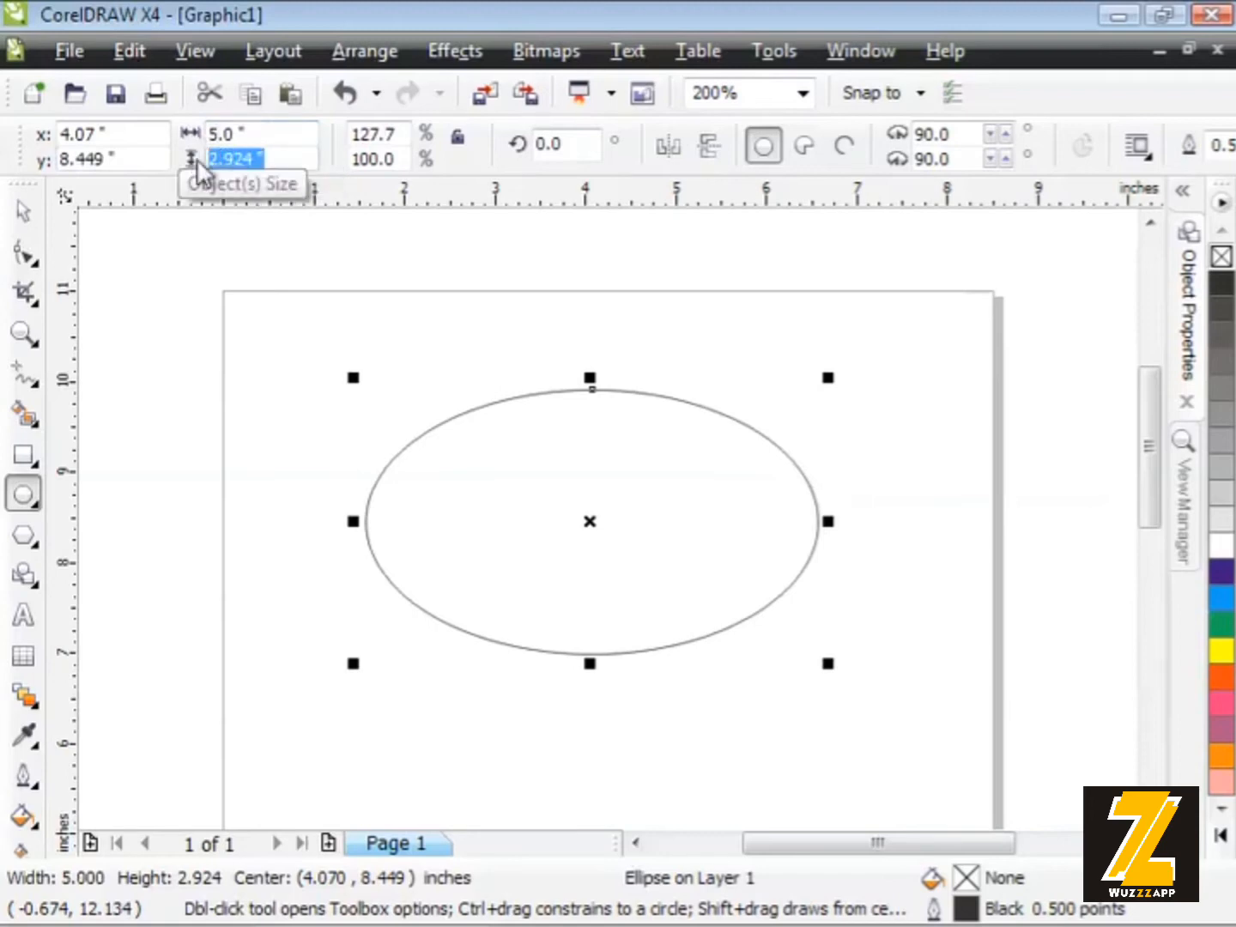
{"action": "type", "text": "3"}
{"action": "key", "text": "Return"}
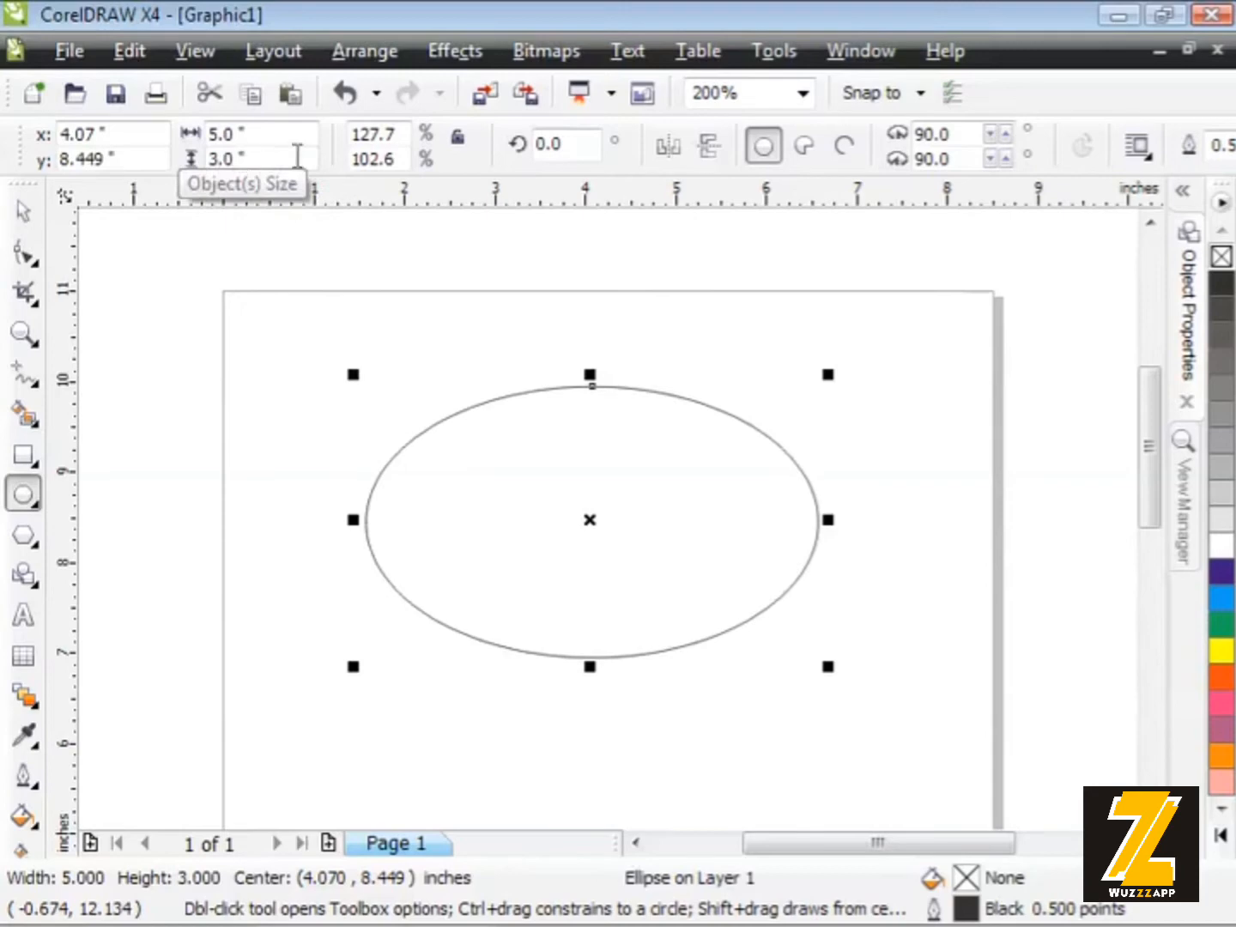
Rotate the ellipse to an angle of 45 degrees
{"action": "left_click_drag", "start_coordinate": [400, 134], "coordinate": [344, 172]}
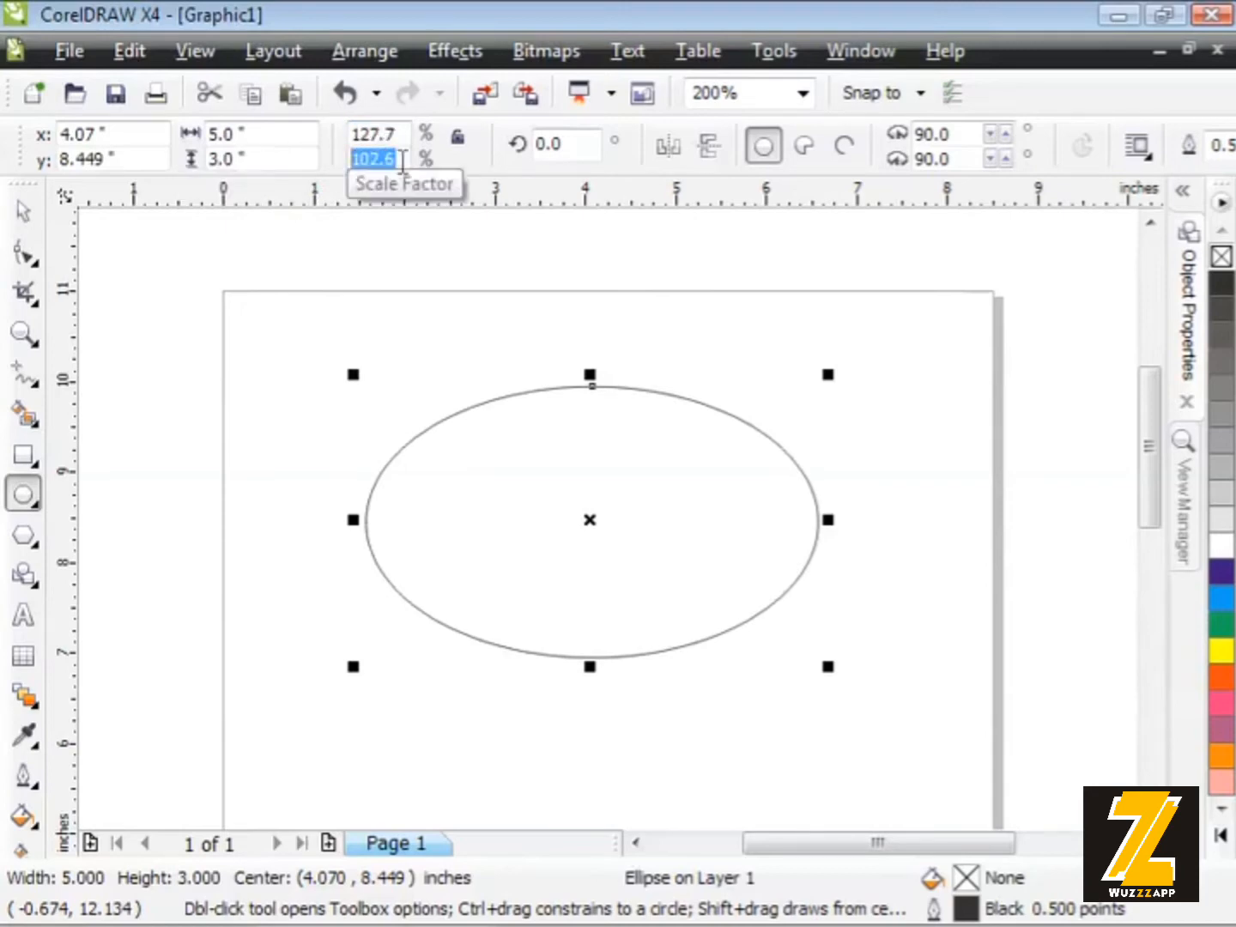
{"action": "double_click", "coordinate": [550, 145]}
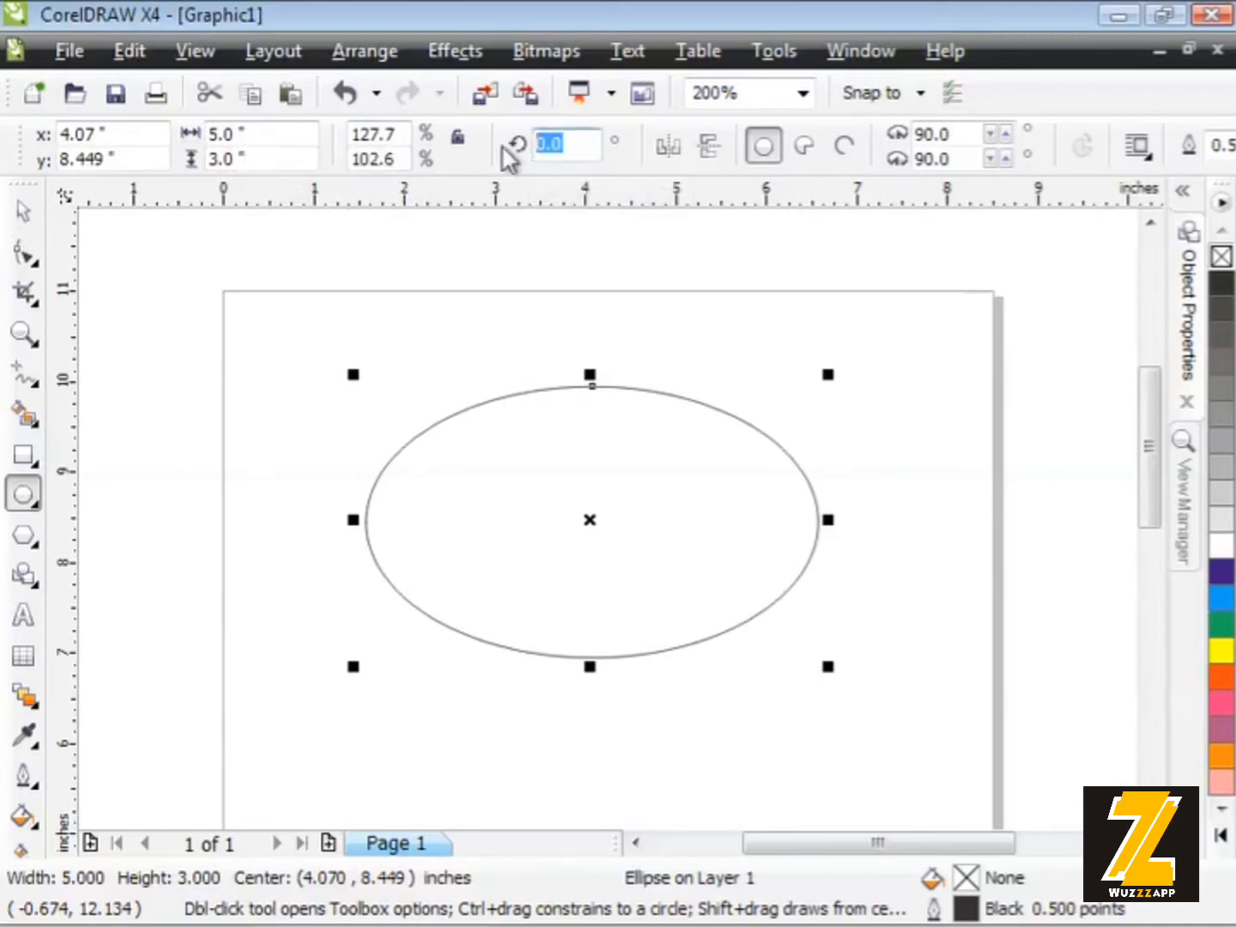
{"action": "type", "text": "45"}
{"action": "key", "text": "Return"}
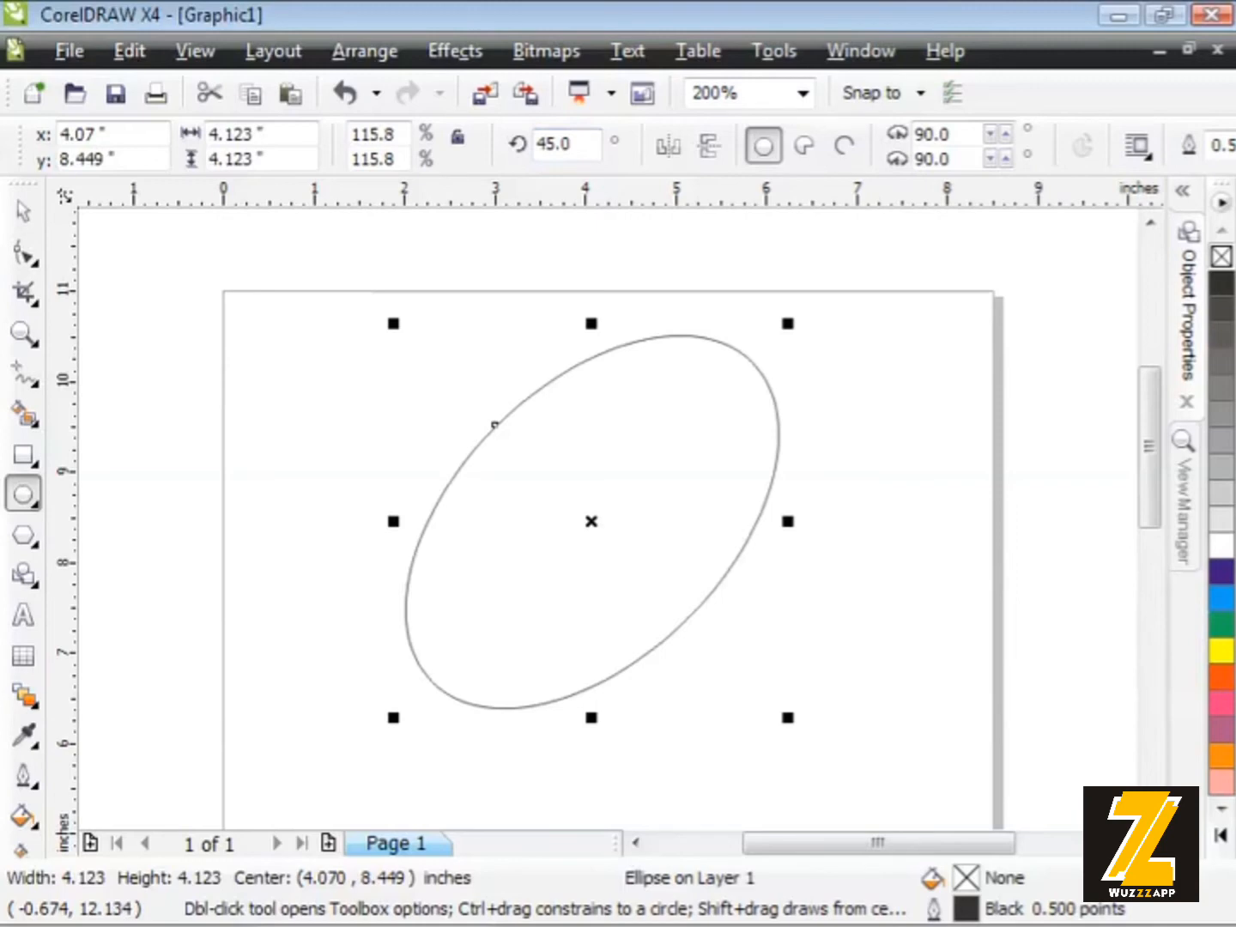
Mirror the rotated ellipse horizontally and vertically, twice in each direction
{"action": "left_click", "coordinate": [665, 150]}
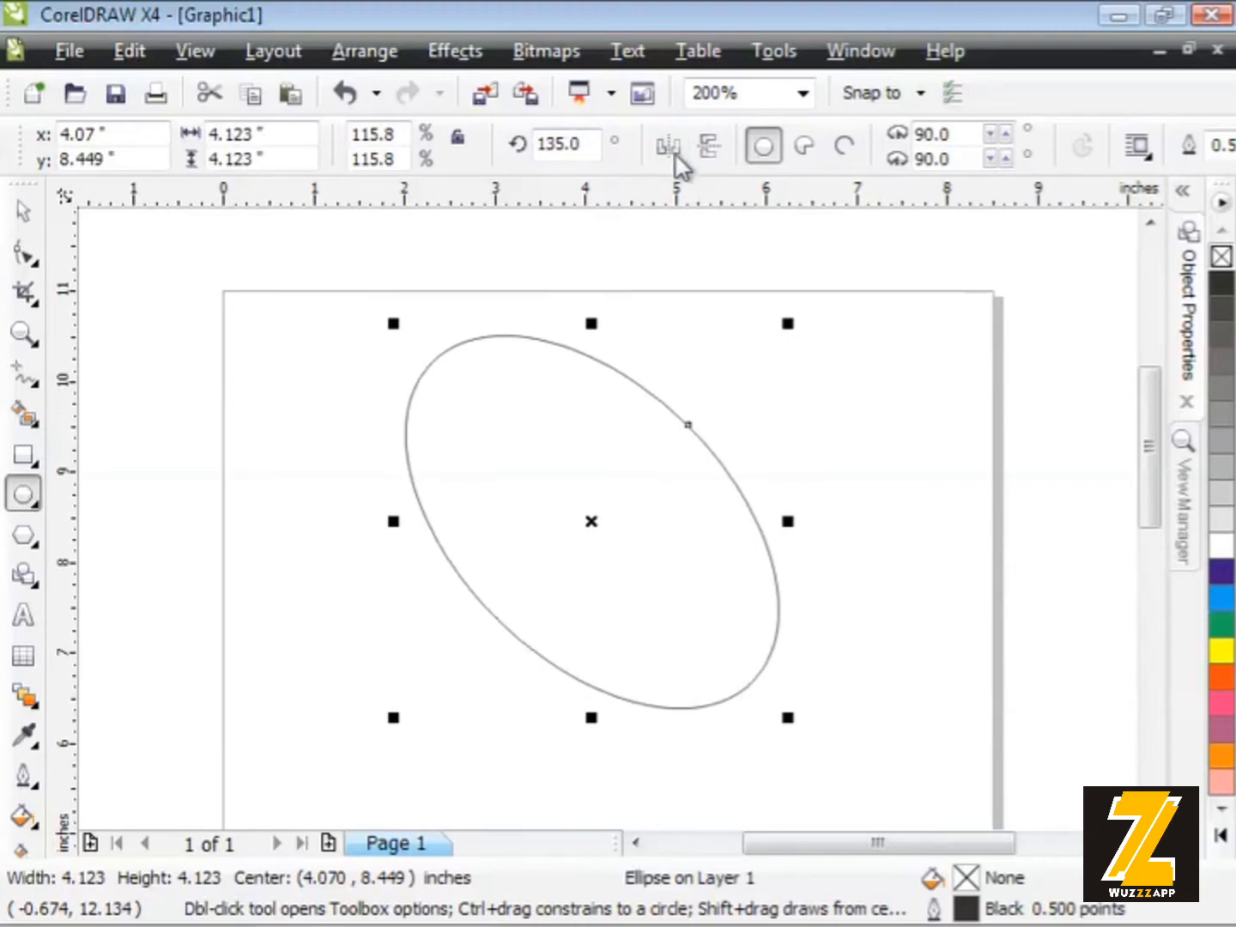
{"action": "left_click", "coordinate": [704, 151]}
{"action": "left_click", "coordinate": [675, 155]}
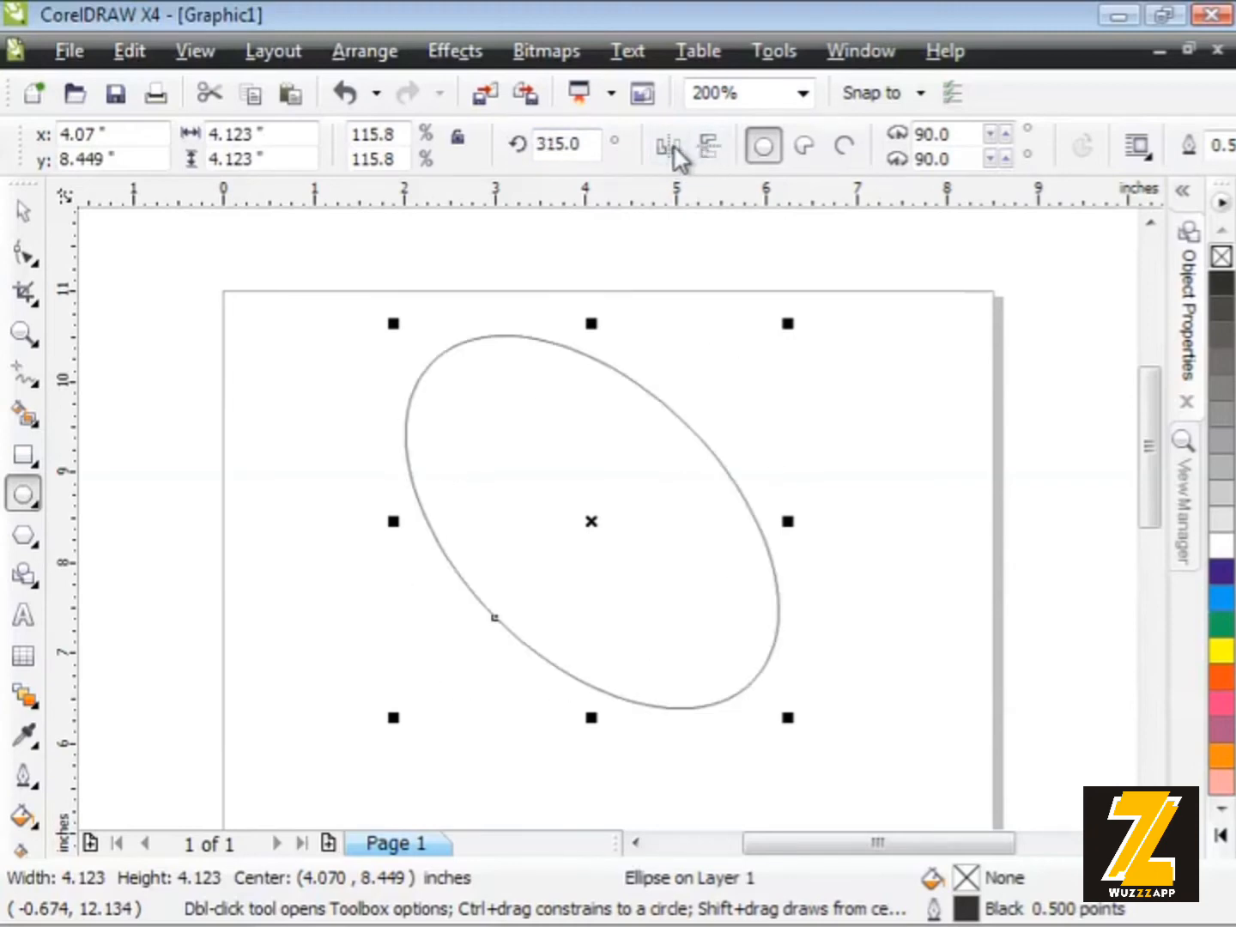
{"action": "left_click", "coordinate": [696, 145]}
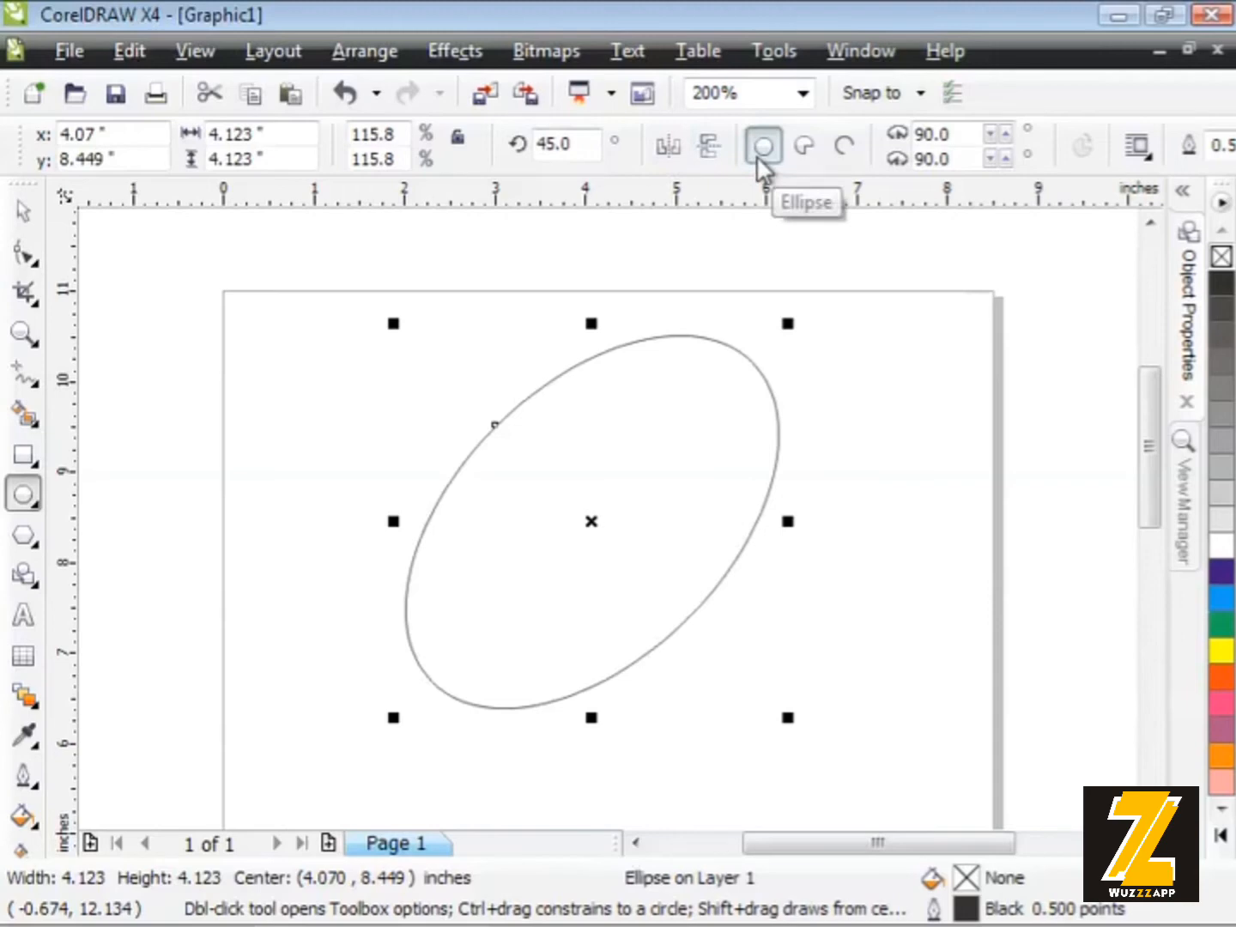
Turn the ellipse into a pie shape and set its ending angle to 285 degrees
{"action": "left_click", "coordinate": [803, 147]}
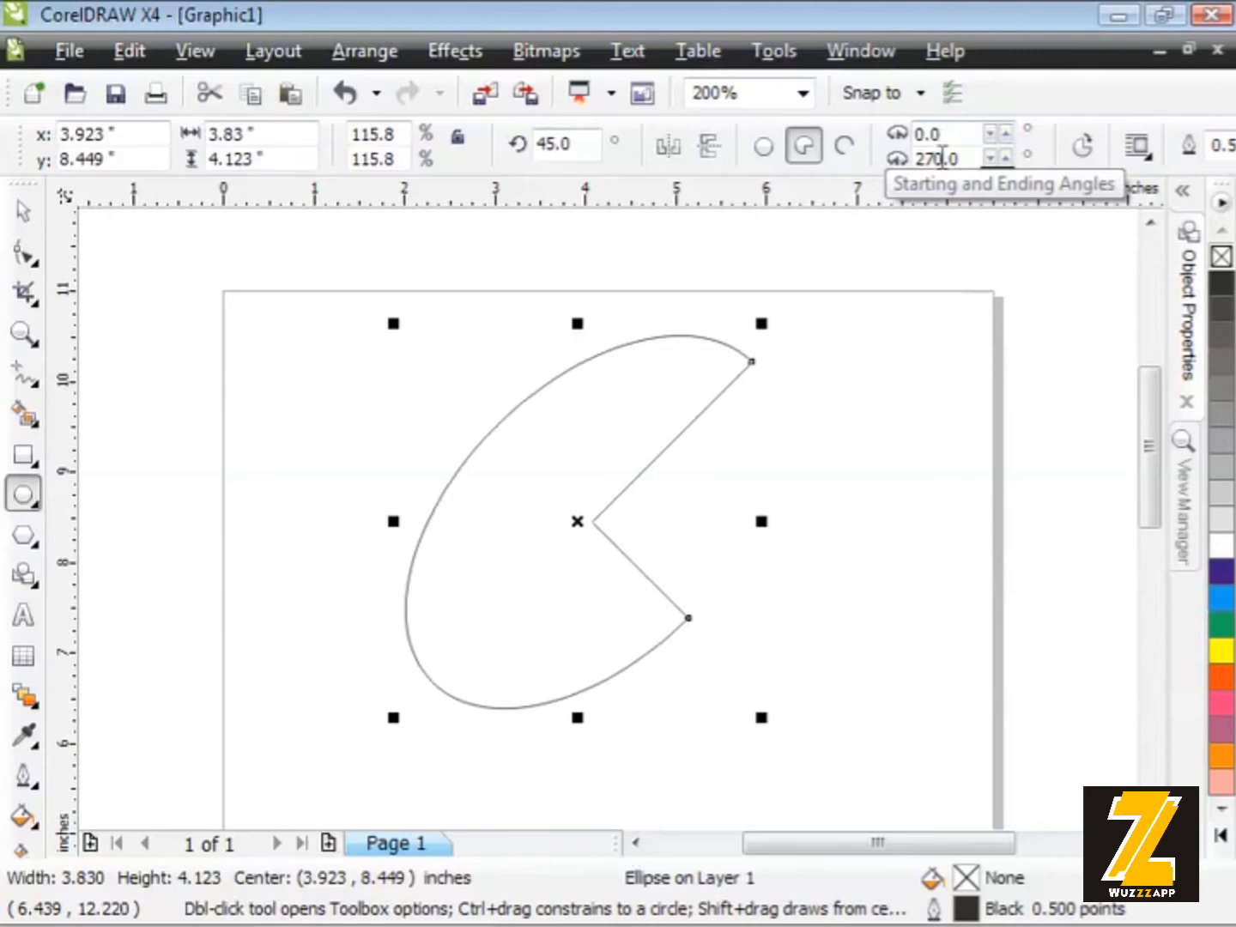
{"action": "left_click", "coordinate": [1005, 158]}
{"action": "left_click", "coordinate": [1005, 157]}
{"action": "left_click", "coordinate": [1004, 158]}
{"action": "left_click", "coordinate": [1004, 158]}
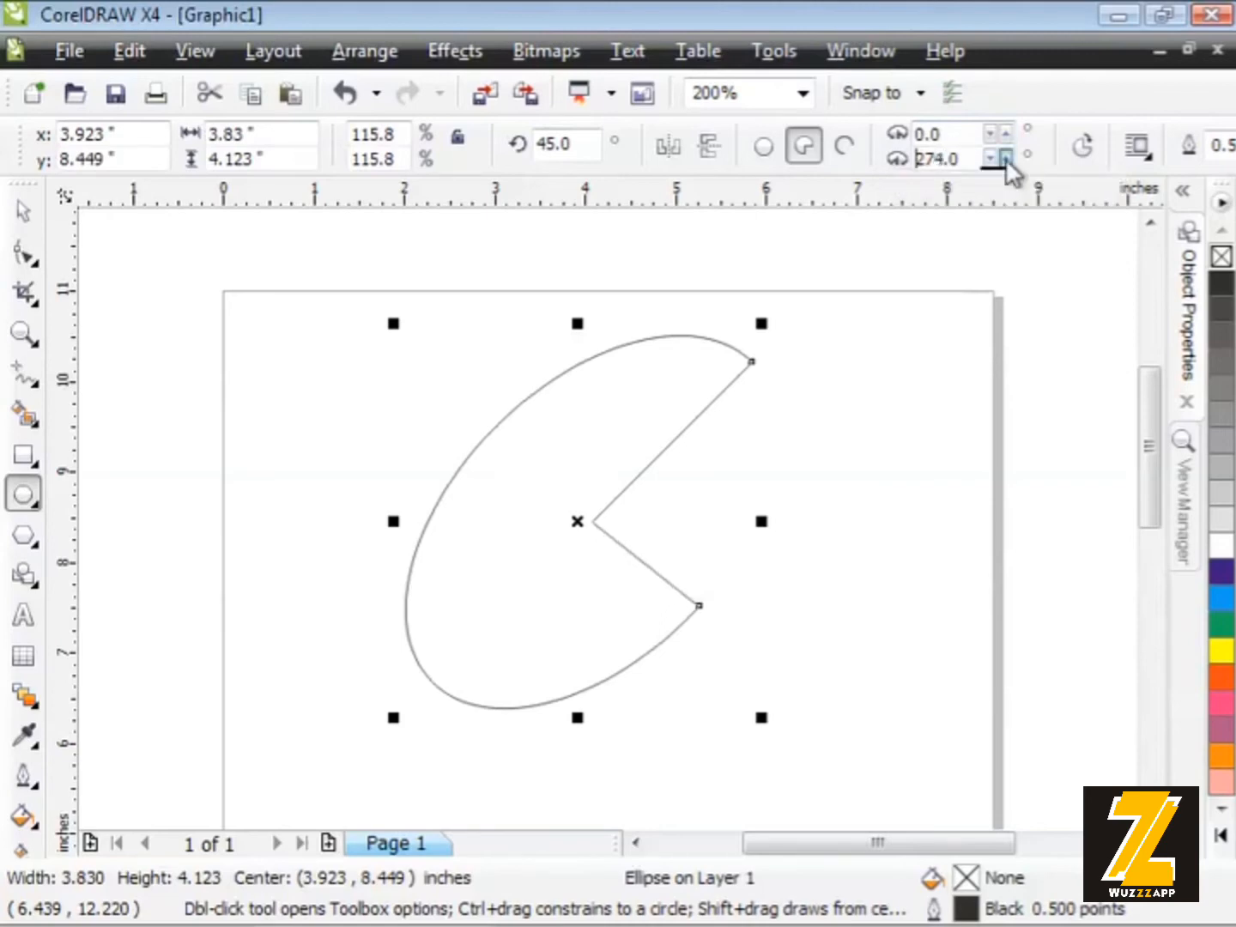
{"action": "left_click", "coordinate": [1004, 158]}
{"action": "left_click", "coordinate": [1005, 158]}
{"action": "left_click", "coordinate": [1004, 158]}
{"action": "left_click", "coordinate": [1005, 157]}
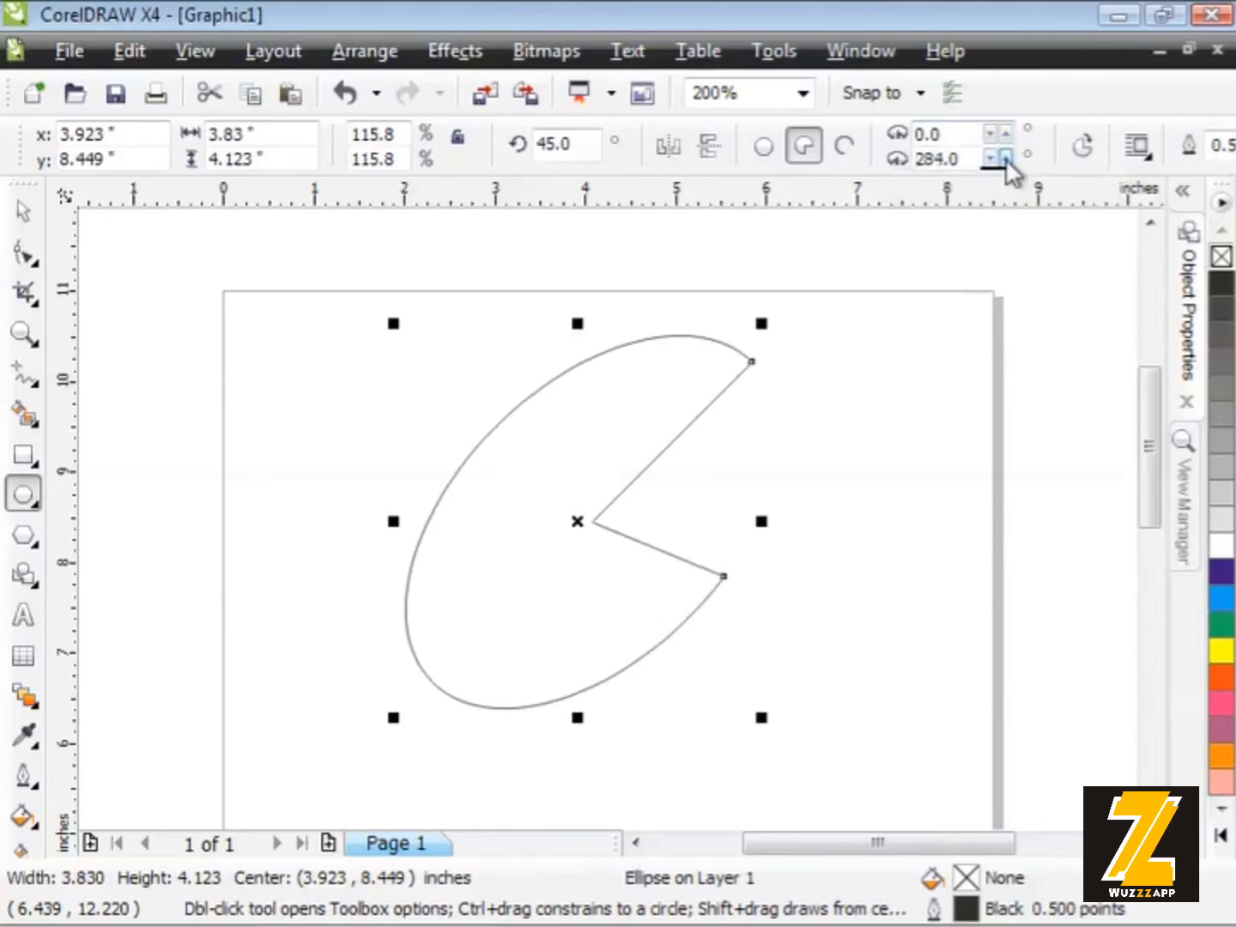
{"action": "left_click", "coordinate": [1005, 158]}
Set the pie shape's starting angle to 3 degrees
{"action": "left_click", "coordinate": [990, 134]}
{"action": "left_click", "coordinate": [990, 133]}
{"action": "left_click", "coordinate": [990, 134]}
{"action": "left_click", "coordinate": [990, 134]}
{"action": "left_click", "coordinate": [991, 134]}
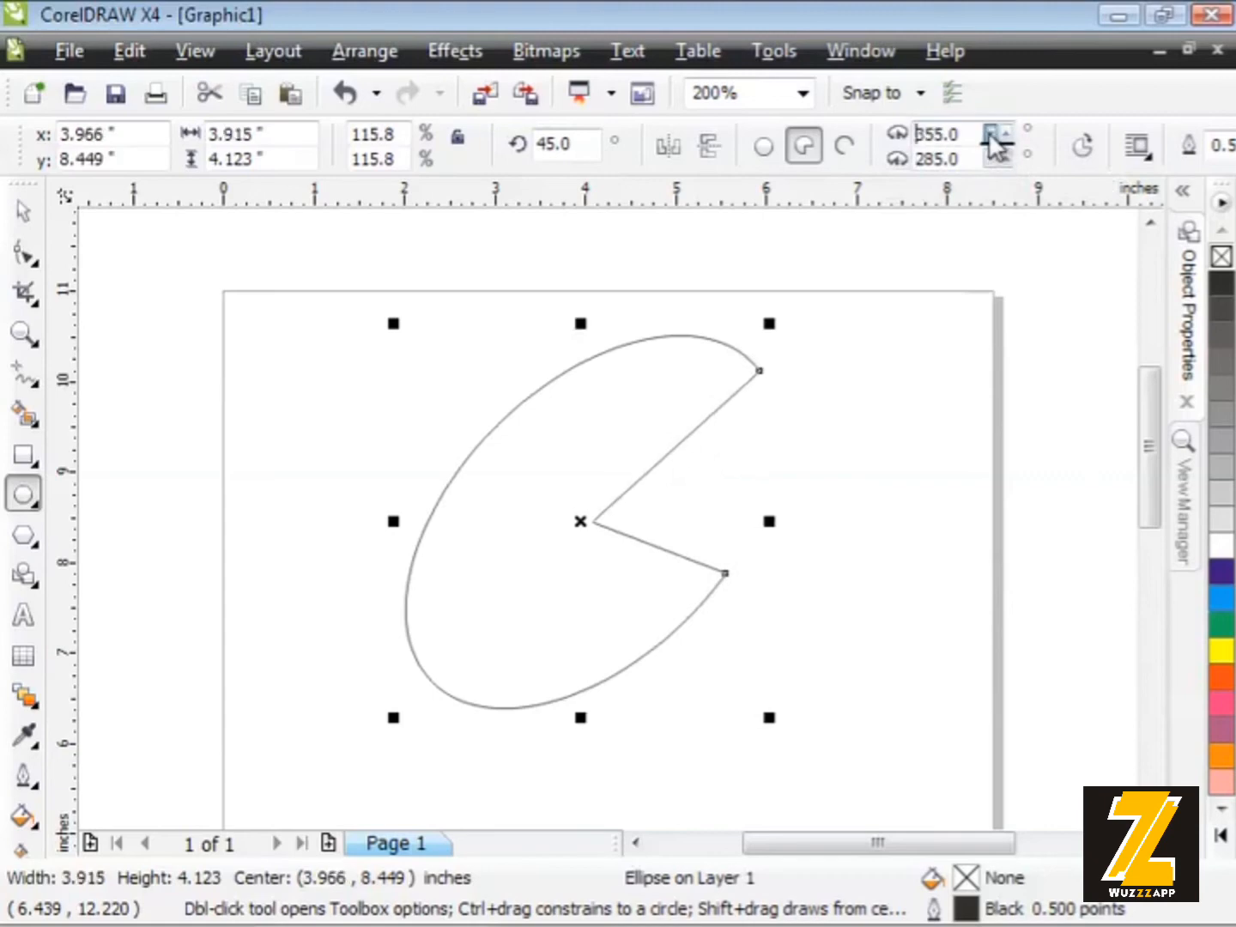
{"action": "left_click", "coordinate": [1005, 134]}
{"action": "left_click", "coordinate": [1005, 134]}
{"action": "left_click", "coordinate": [1005, 134]}
{"action": "left_click", "coordinate": [1005, 134]}
{"action": "left_click", "coordinate": [1004, 134]}
{"action": "left_click", "coordinate": [1005, 134]}
{"action": "left_click", "coordinate": [1005, 134]}
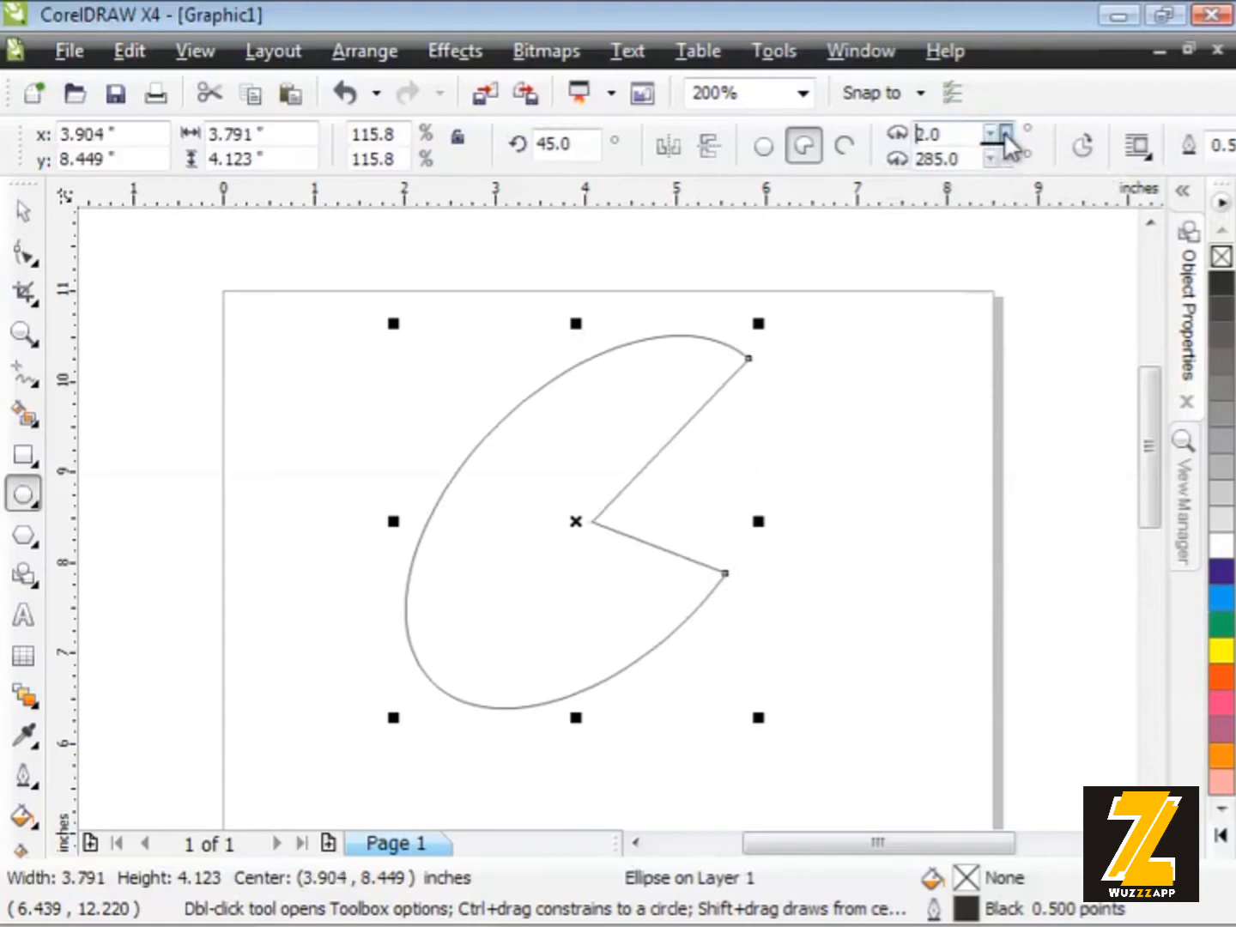
{"action": "left_click", "coordinate": [1005, 134]}
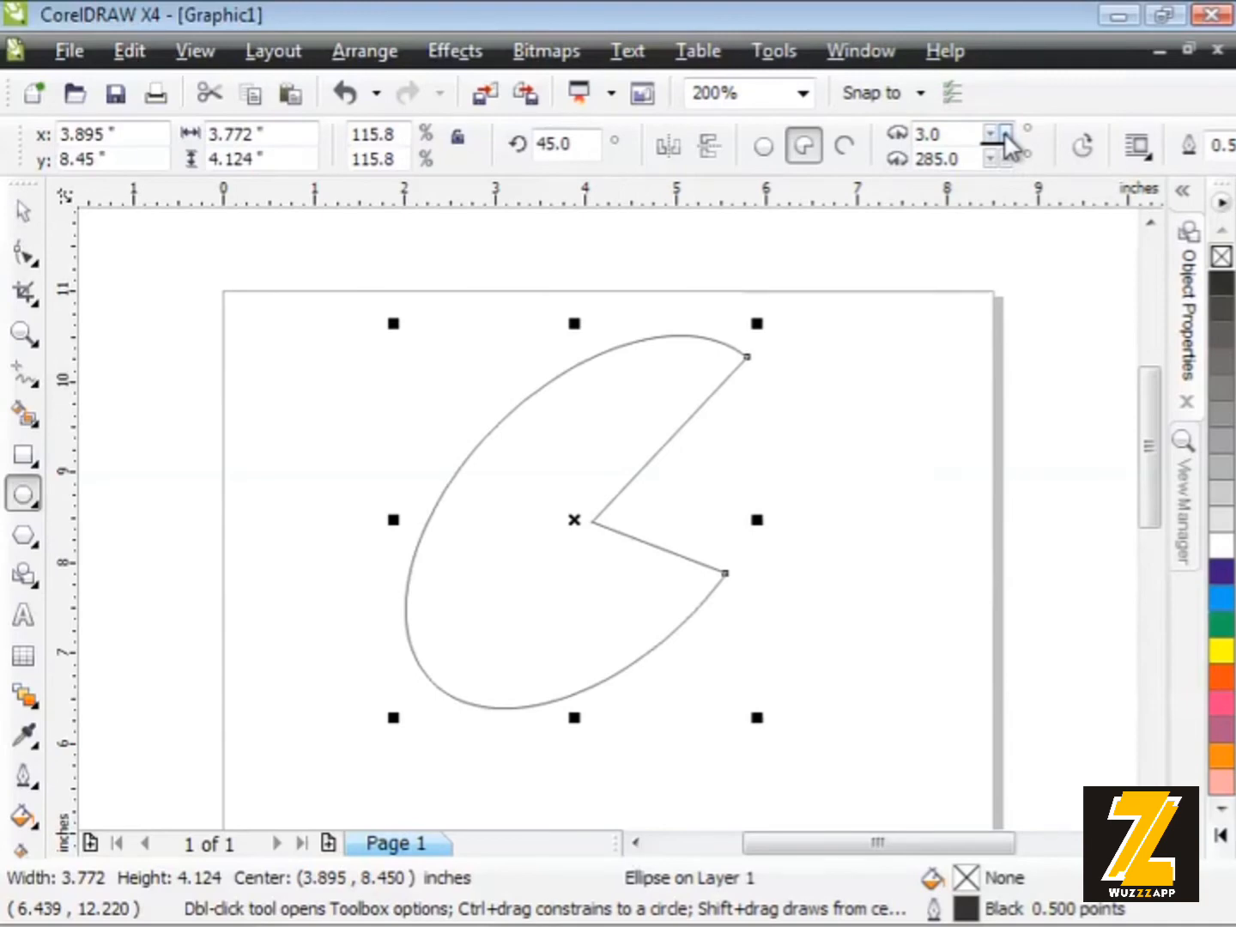
Switch the ellipse from pie to arc and back to pie, and reverse its direction to keep the smaller wedge
{"action": "left_click", "coordinate": [845, 153]}
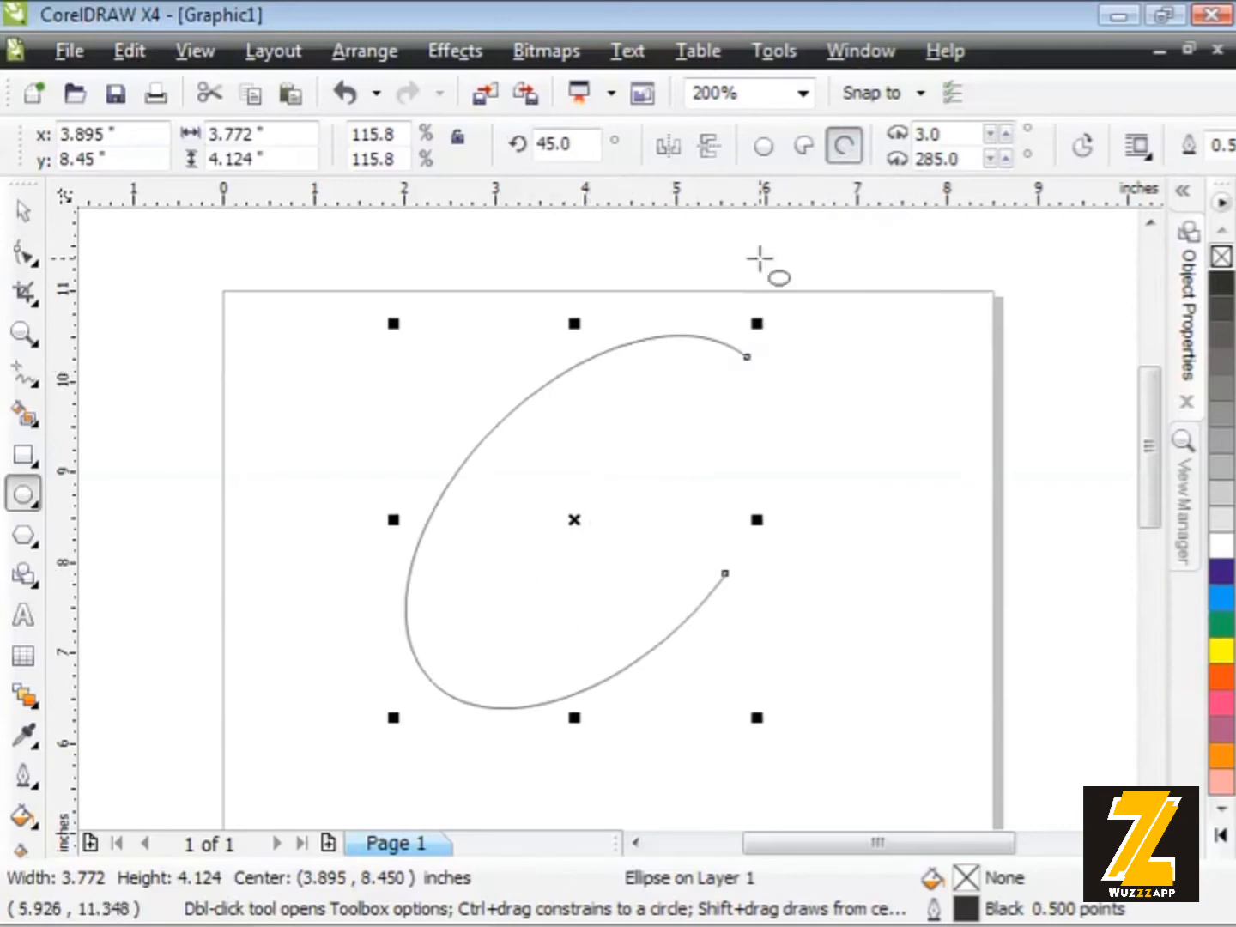
{"action": "left_click", "coordinate": [799, 151]}
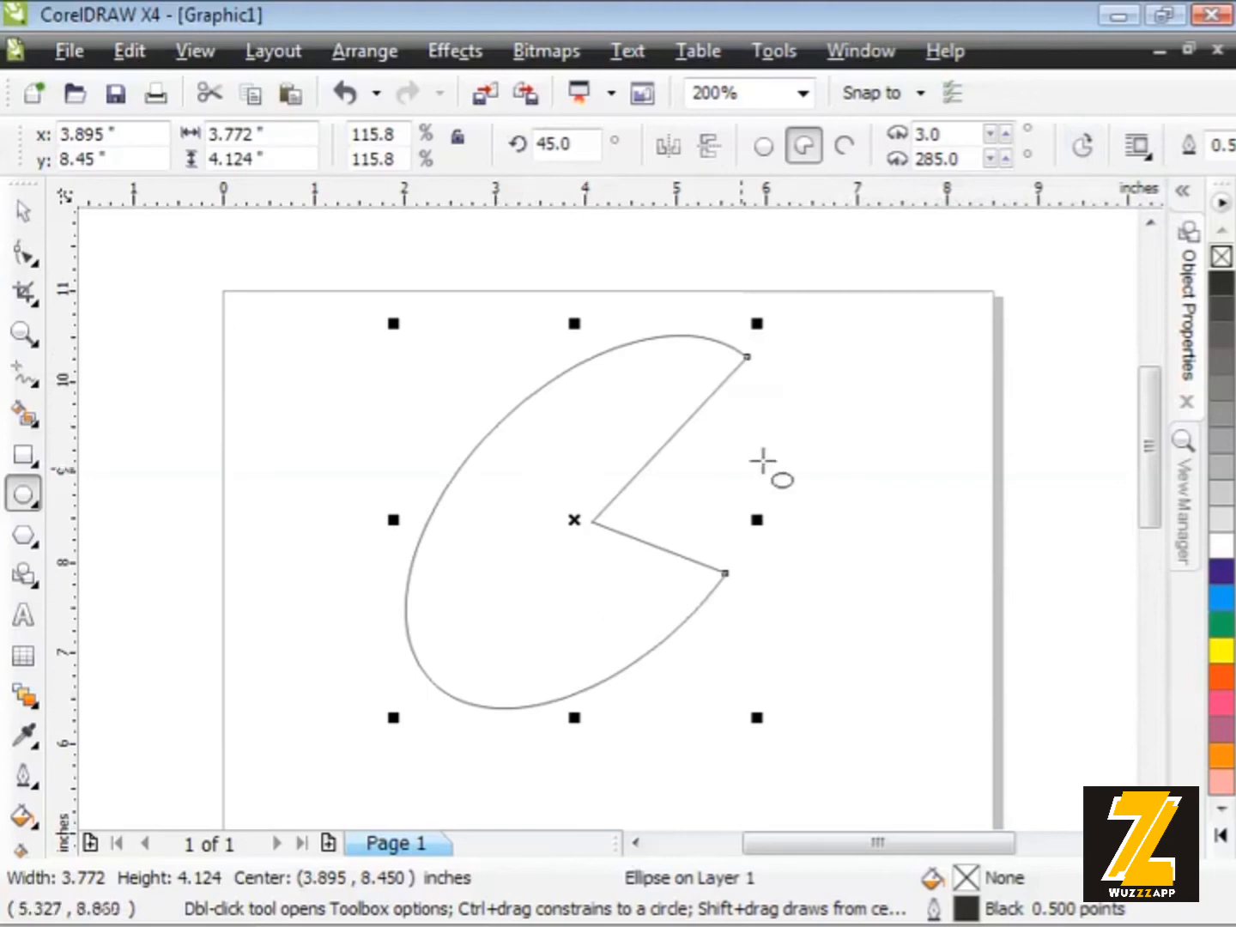
{"action": "left_click", "coordinate": [1076, 151]}
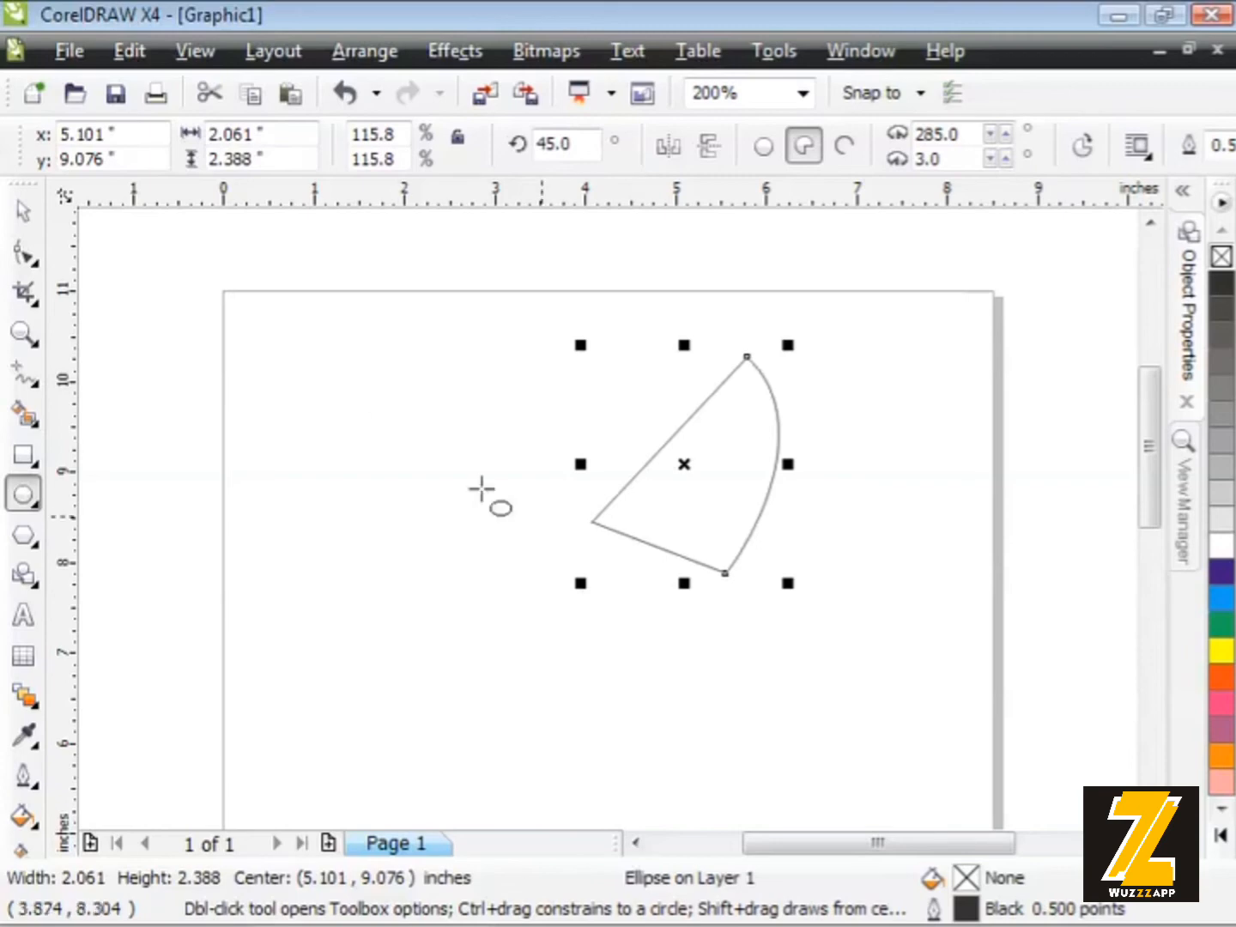
Select the pie wedge and delete it from the page
{"action": "left_click", "coordinate": [21, 217]}
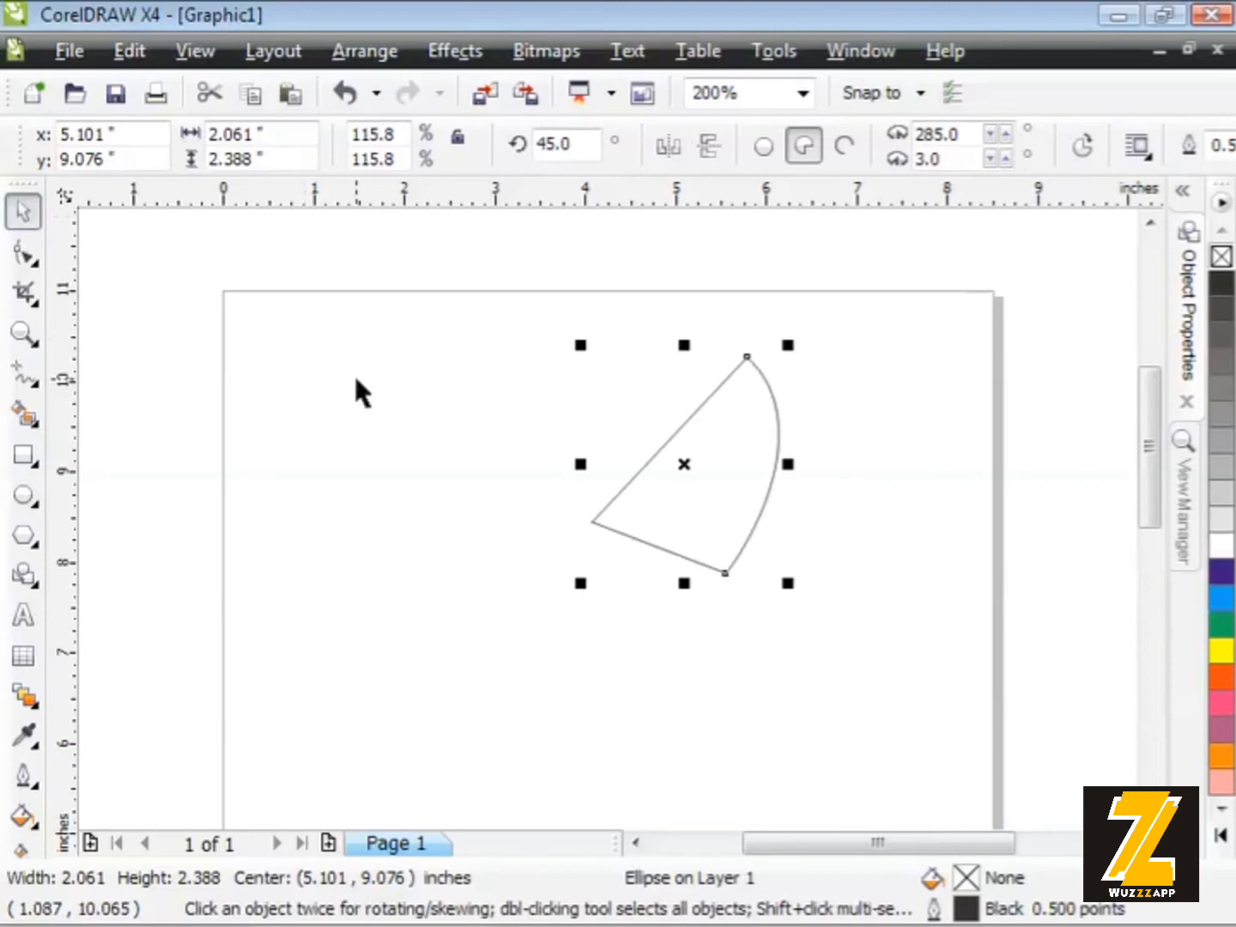
{"action": "left_click", "coordinate": [694, 468]}
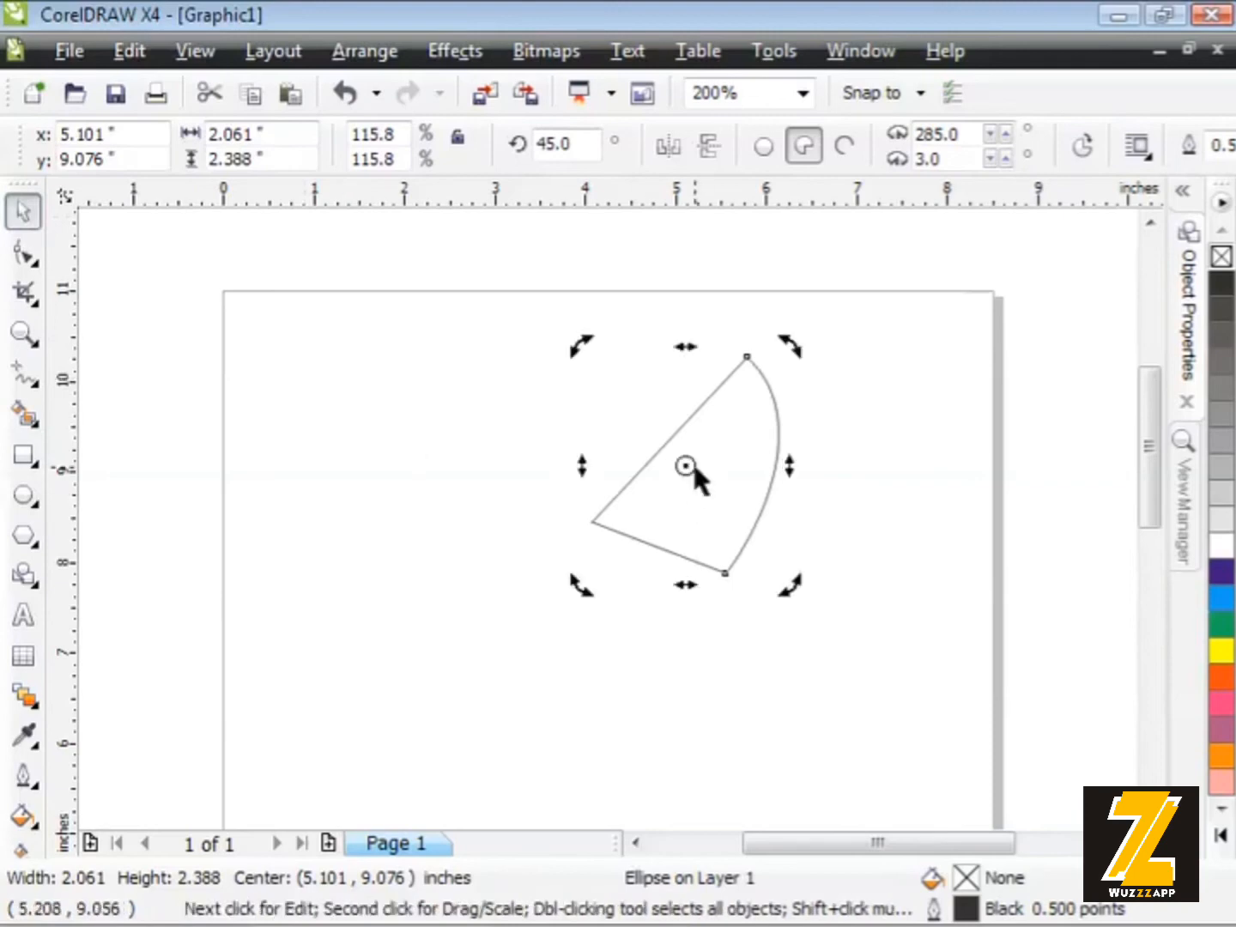
{"action": "key", "text": "Delete"}
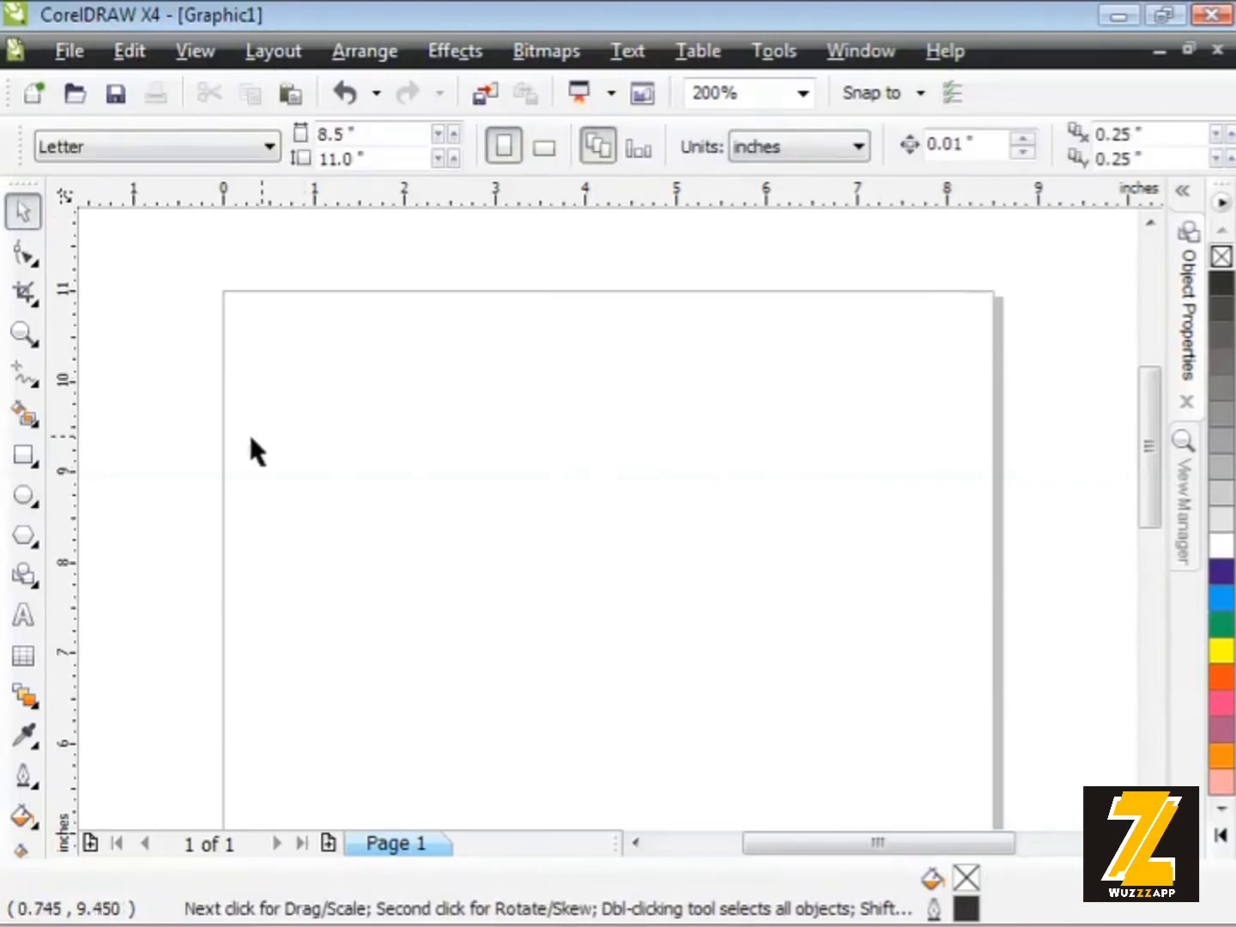
Draw a circle about 3.11 inches in diameter and turn it into a quarter wedge using the pie shape with reversed direction
{"action": "left_click", "coordinate": [24, 495]}
{"action": "left_click_drag", "start_coordinate": [422, 381], "coordinate": [703, 637]}
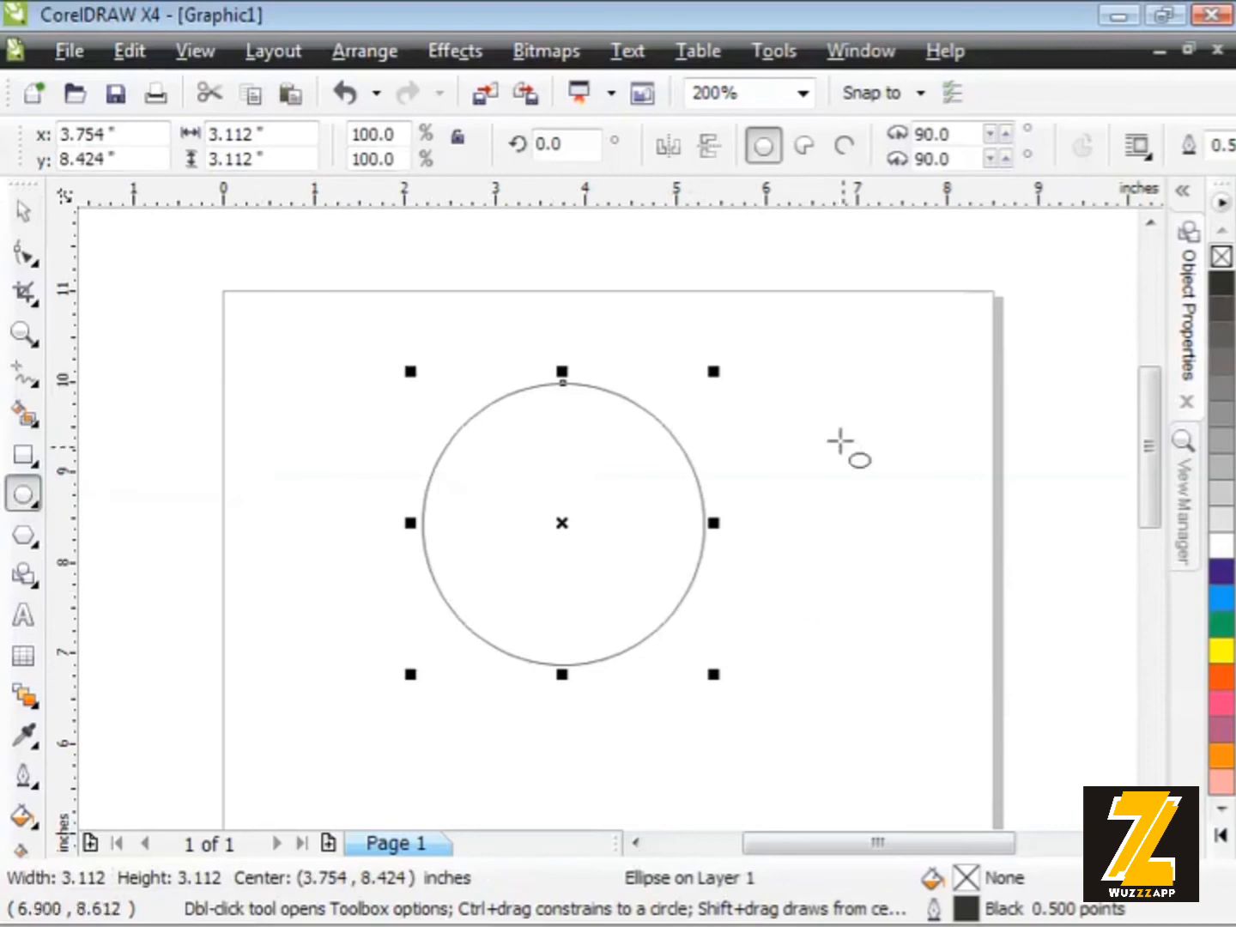
{"action": "left_click", "coordinate": [804, 146]}
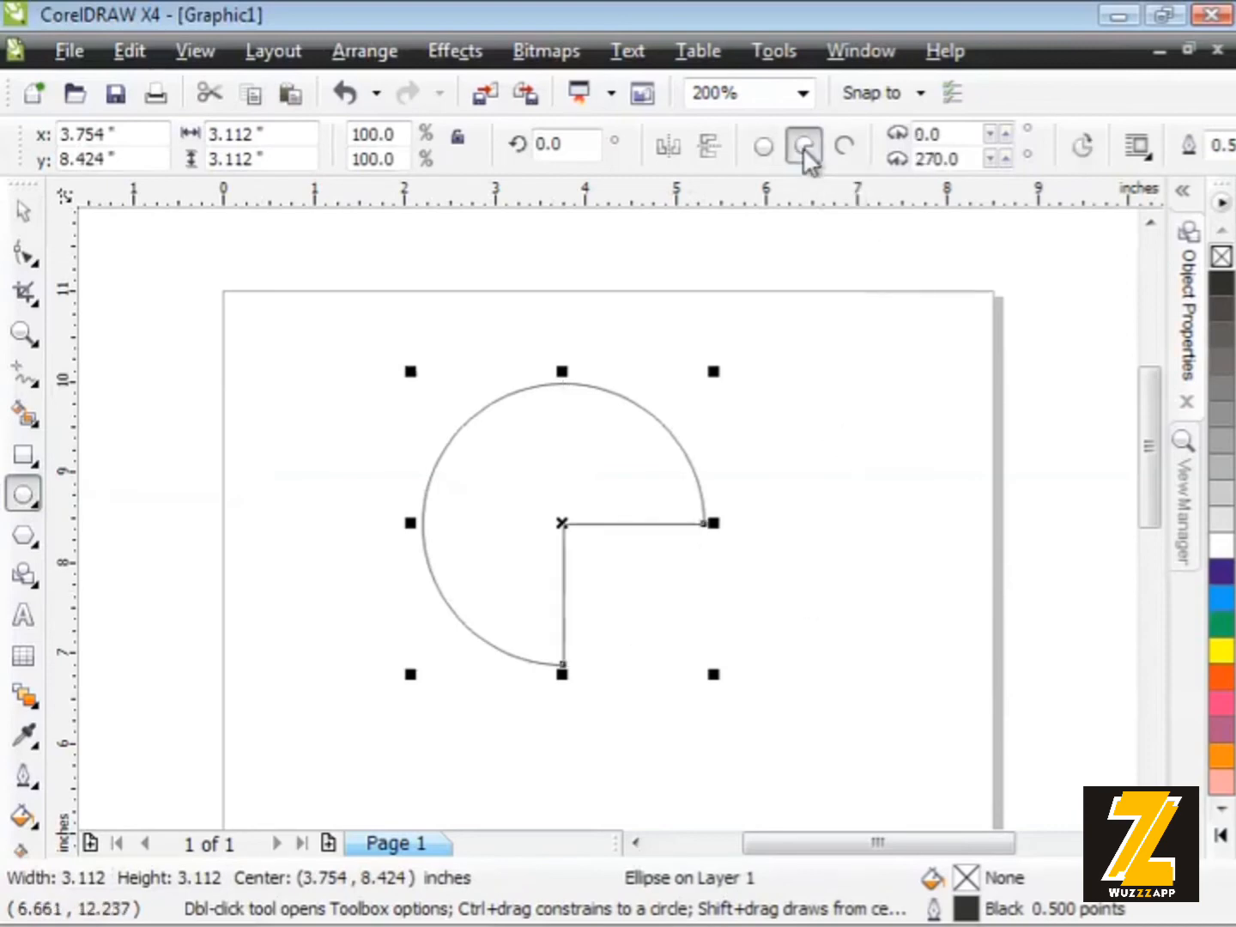
{"action": "left_click", "coordinate": [1088, 149]}
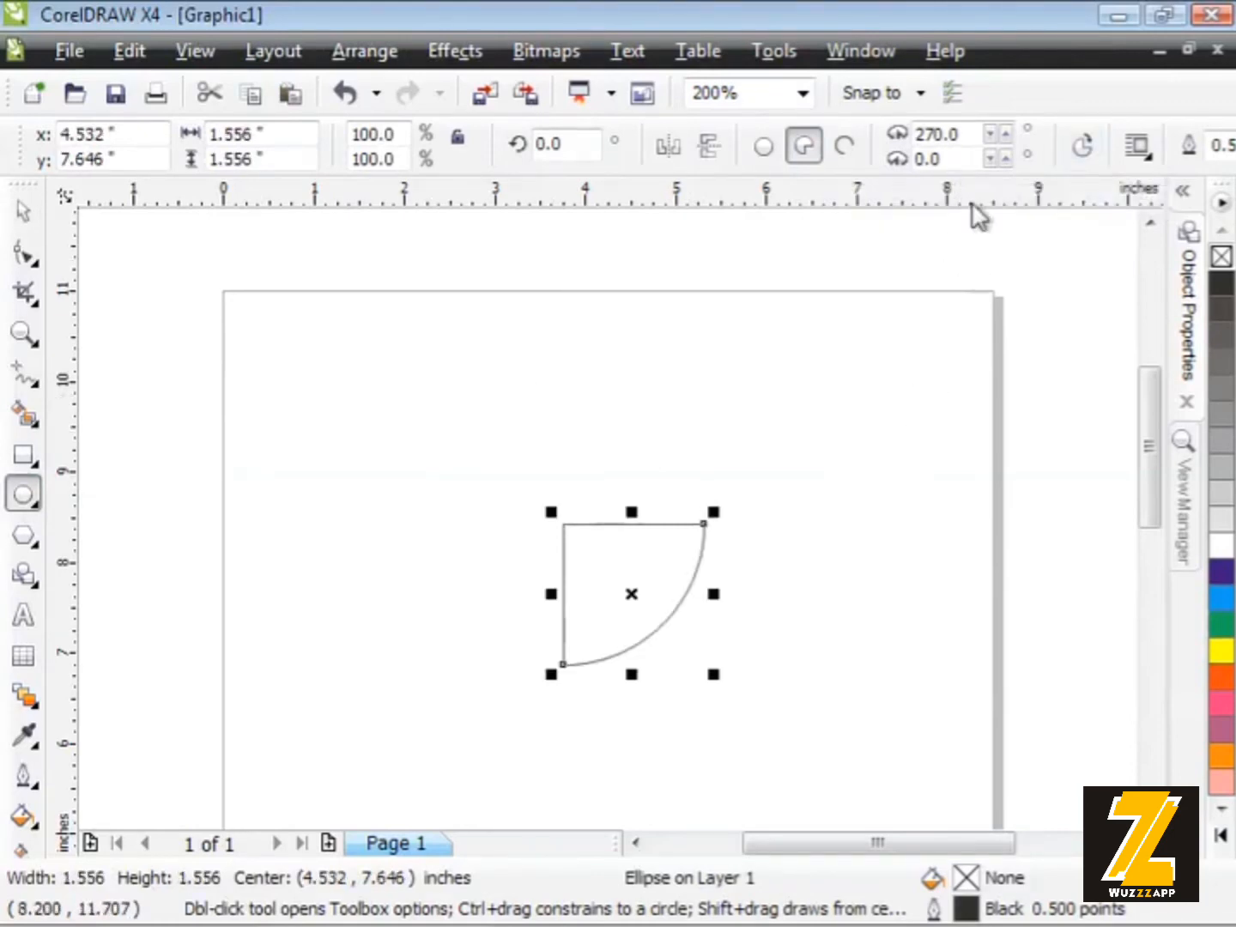
Set the quarter wedge's starting angle to 282 degrees
{"action": "left_click", "coordinate": [1002, 134]}
{"action": "left_click", "coordinate": [1001, 133]}
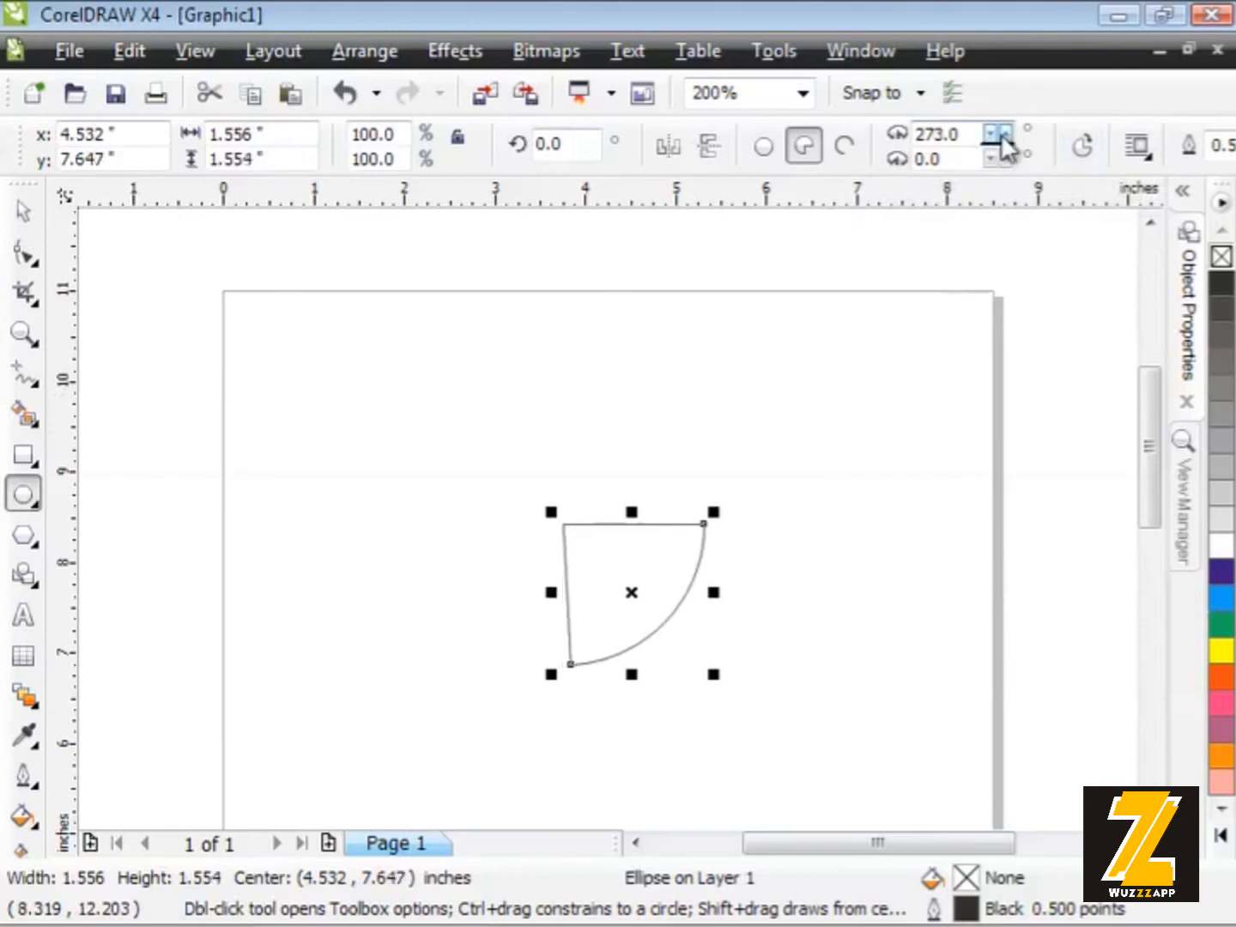
{"action": "left_click", "coordinate": [1001, 134]}
{"action": "left_click", "coordinate": [1001, 134]}
{"action": "left_click", "coordinate": [1001, 133]}
{"action": "left_click", "coordinate": [1001, 134]}
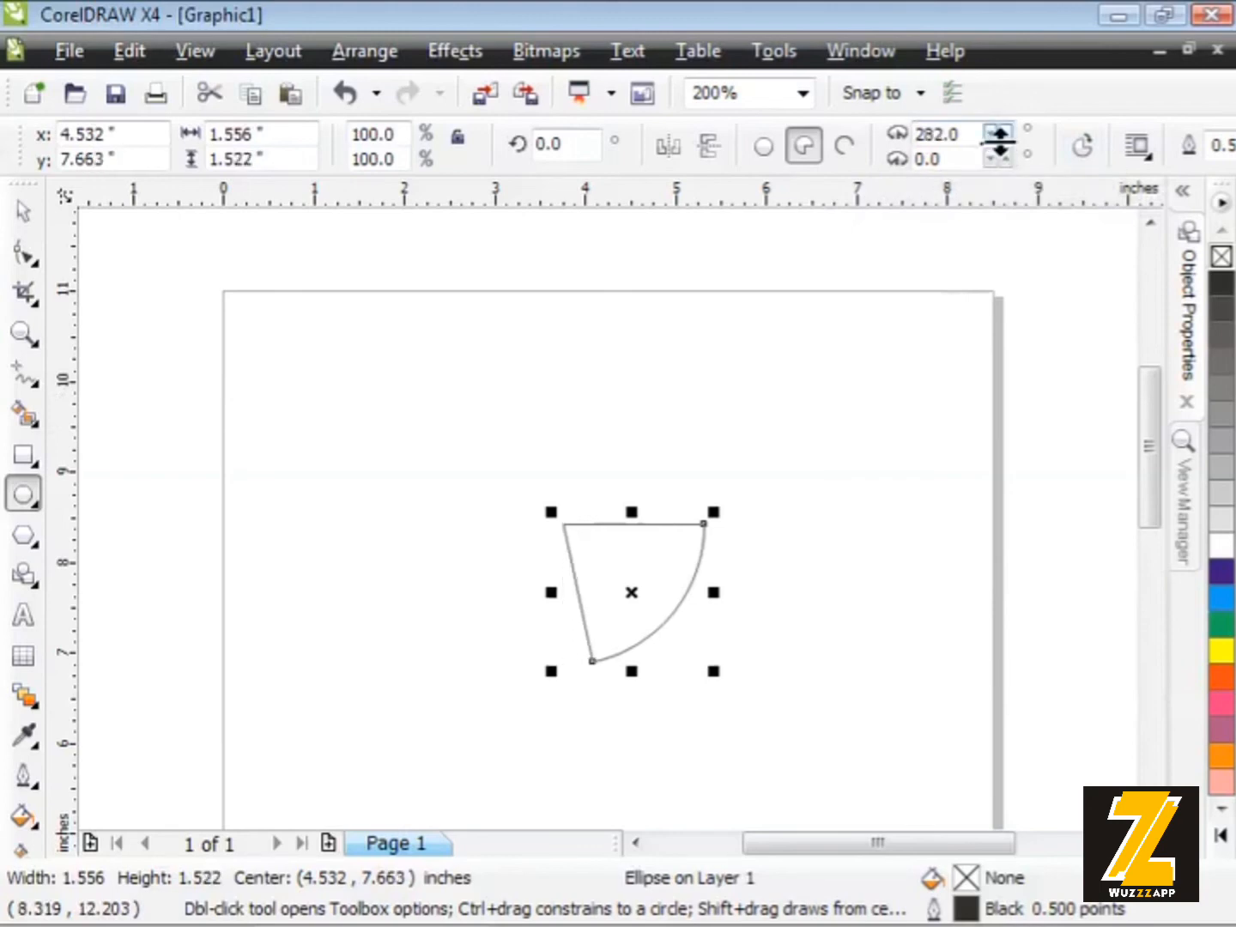
Set the wedge's ending angle to 349 degrees and deselect the shape
{"action": "left_click", "coordinate": [991, 158]}
{"action": "left_click", "coordinate": [991, 159]}
{"action": "left_click", "coordinate": [991, 159]}
{"action": "left_click", "coordinate": [991, 159]}
{"action": "left_click", "coordinate": [991, 158]}
{"action": "left_click", "coordinate": [991, 159]}
{"action": "left_click", "coordinate": [991, 159]}
{"action": "left_click", "coordinate": [991, 159]}
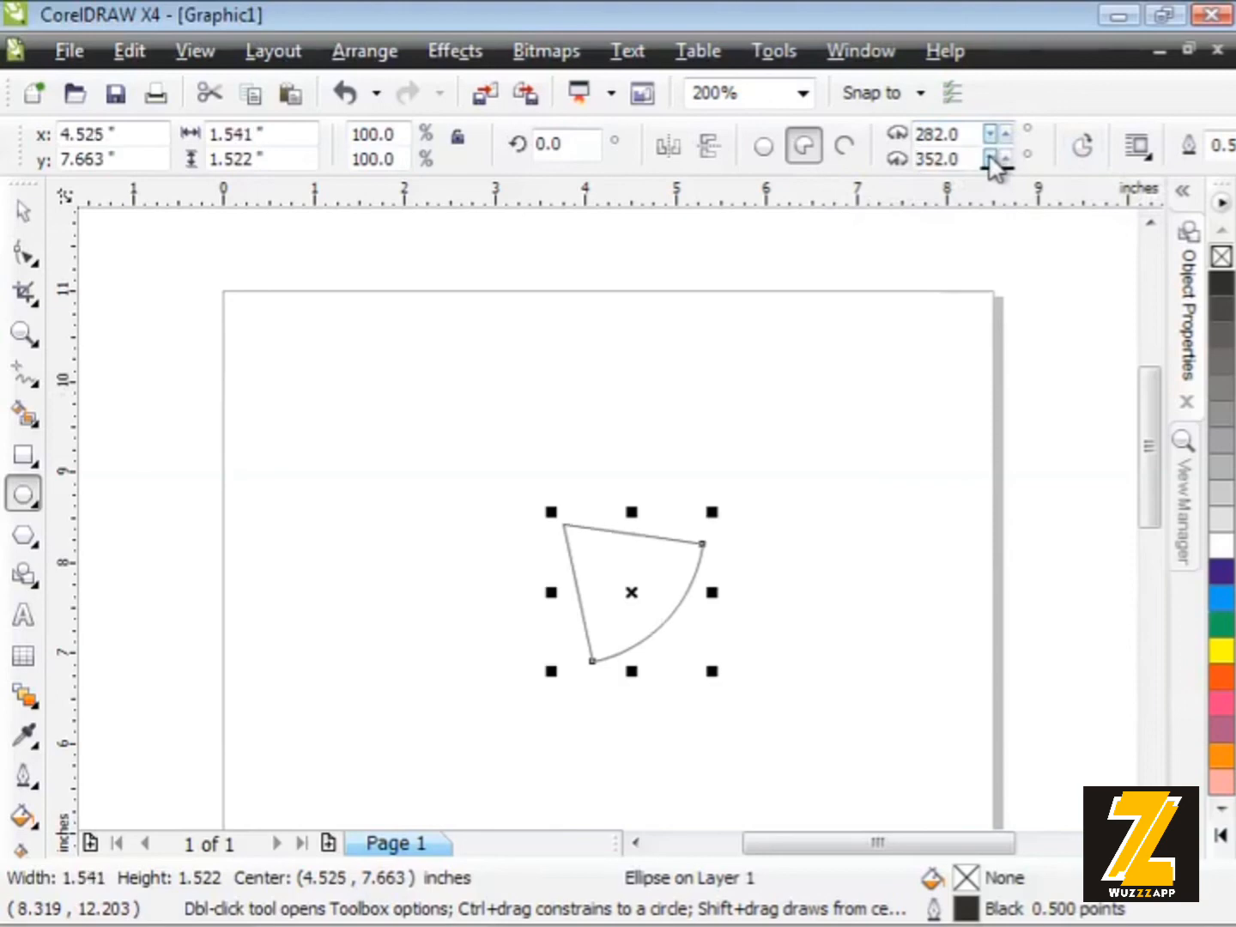
{"action": "left_click", "coordinate": [991, 159]}
{"action": "left_click", "coordinate": [991, 159]}
{"action": "left_click", "coordinate": [991, 158]}
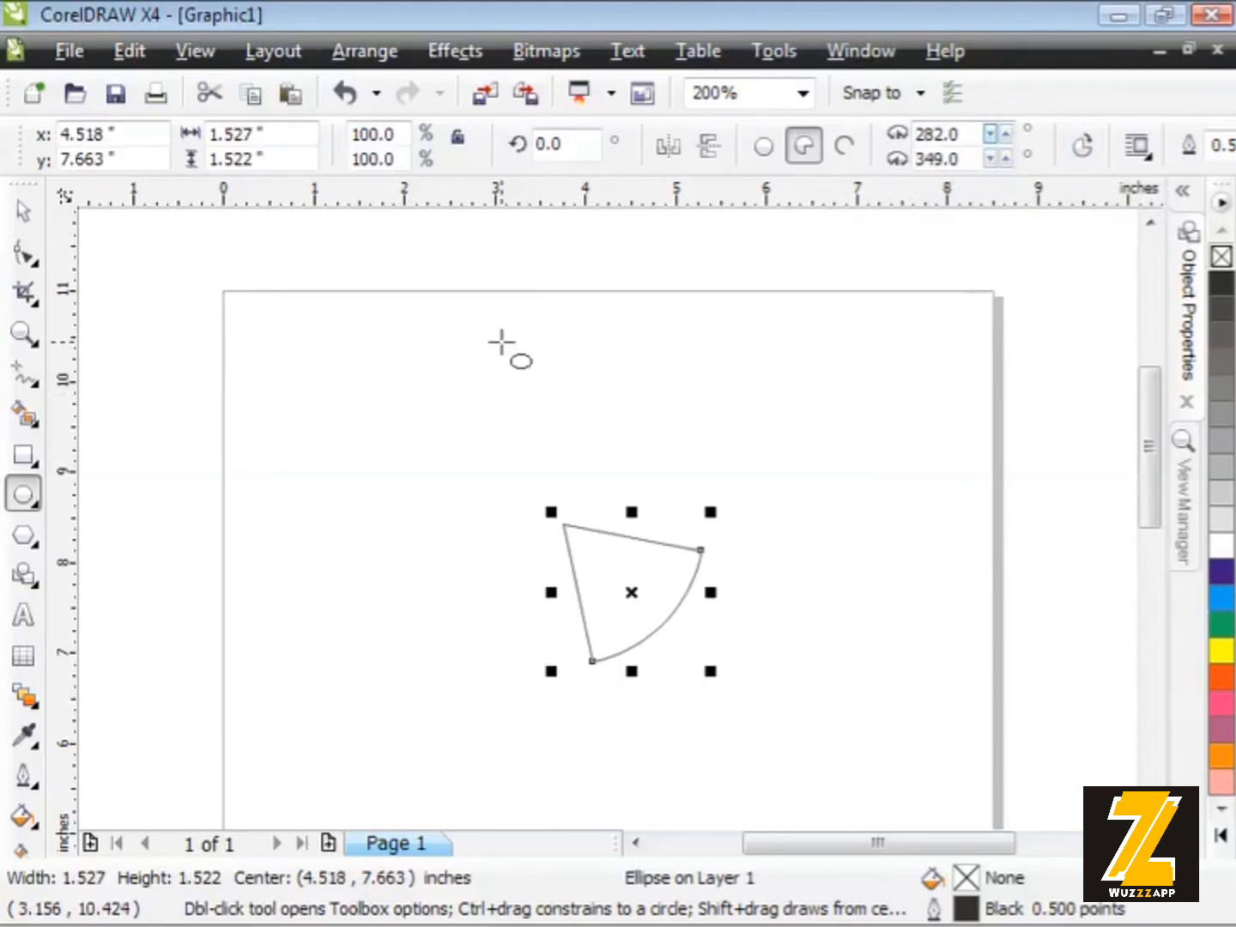
{"action": "left_click", "coordinate": [23, 210]}
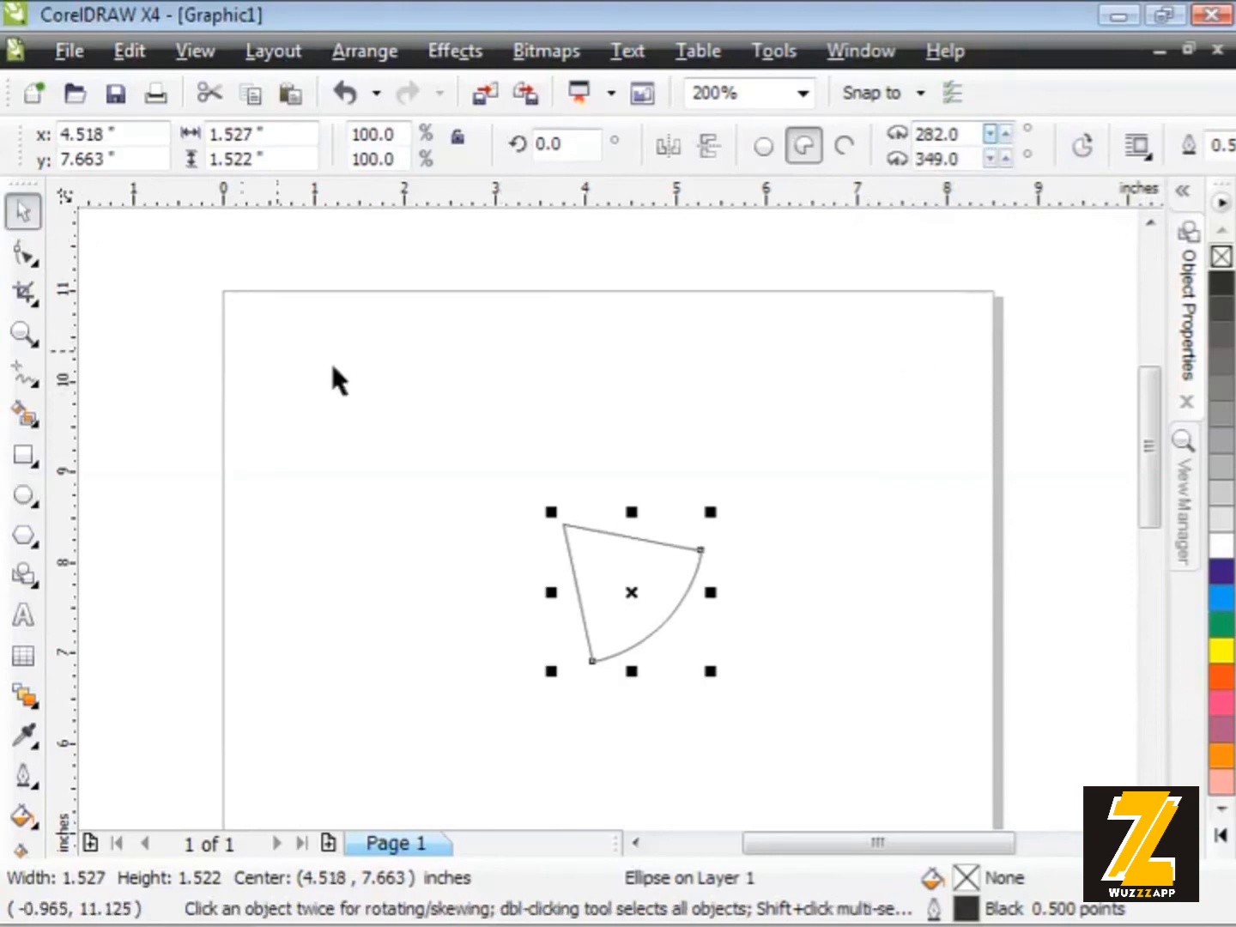
{"action": "left_click", "coordinate": [369, 363]}
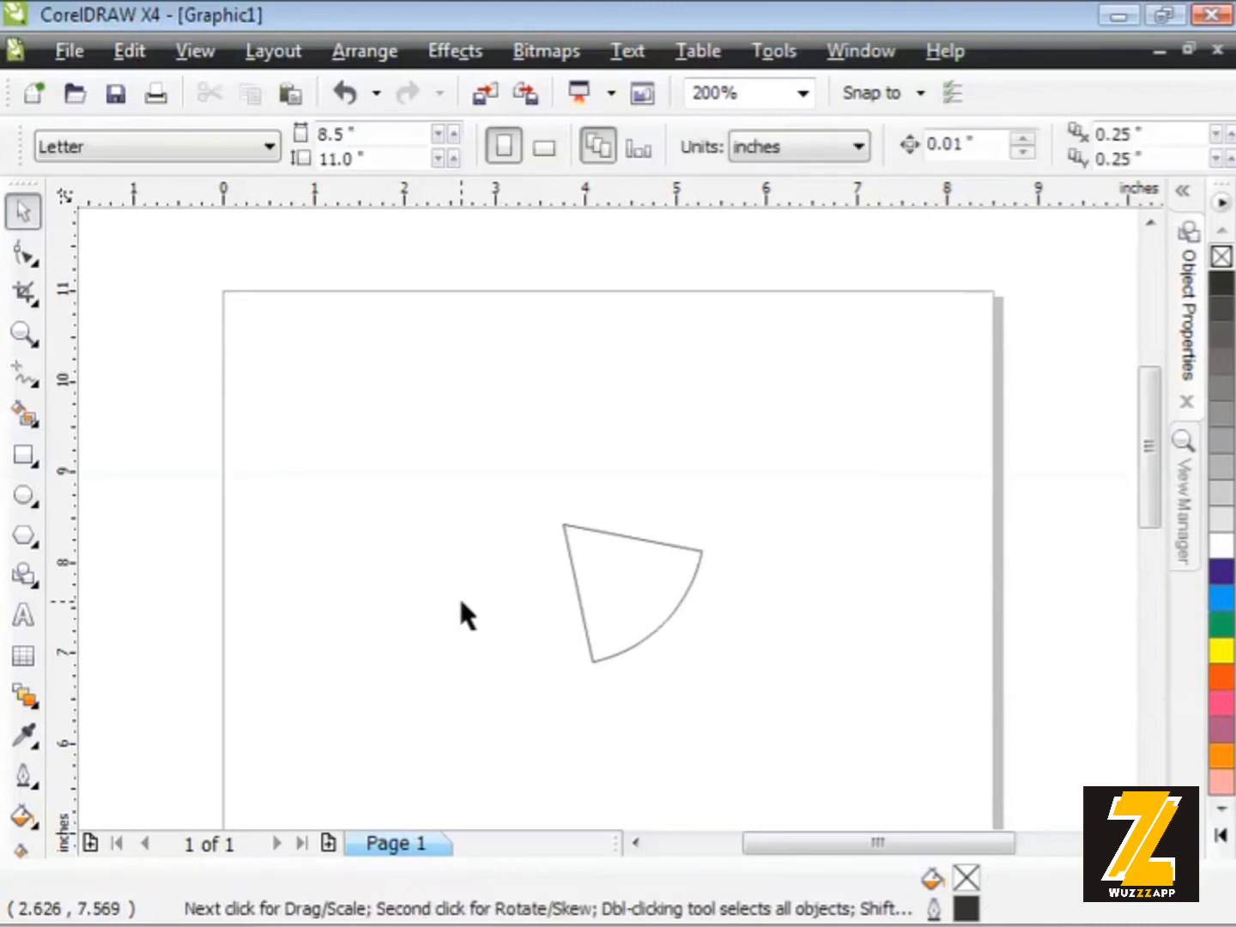